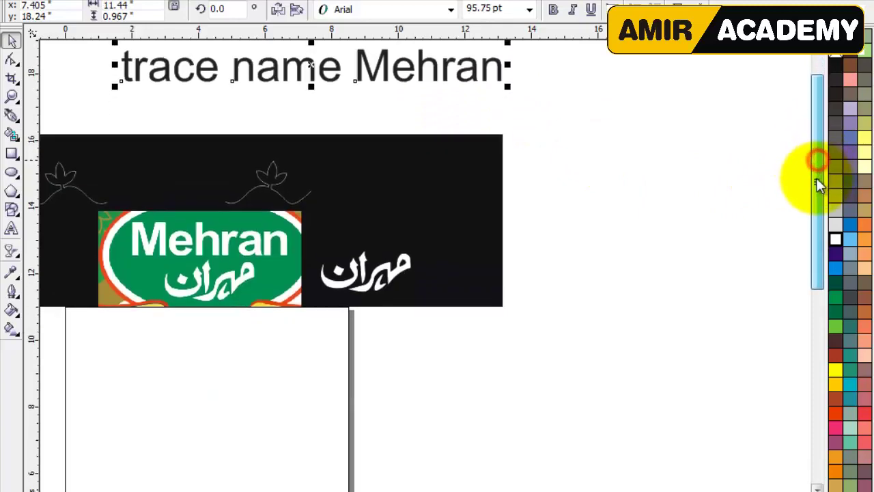
# Place a copy of the "trace name Mehran" line beneath it and change its text to "Foods logo with Pen Tool"
pyautogui.click(817, 51)
pyautogui.moveTo(376, 164); pyautogui.dragTo(383, 118)
pyautogui.moveTo(382, 117); pyautogui.dragTo(377, 162)
pyautogui.rightClick(376, 163)
pyautogui.click(413, 168)
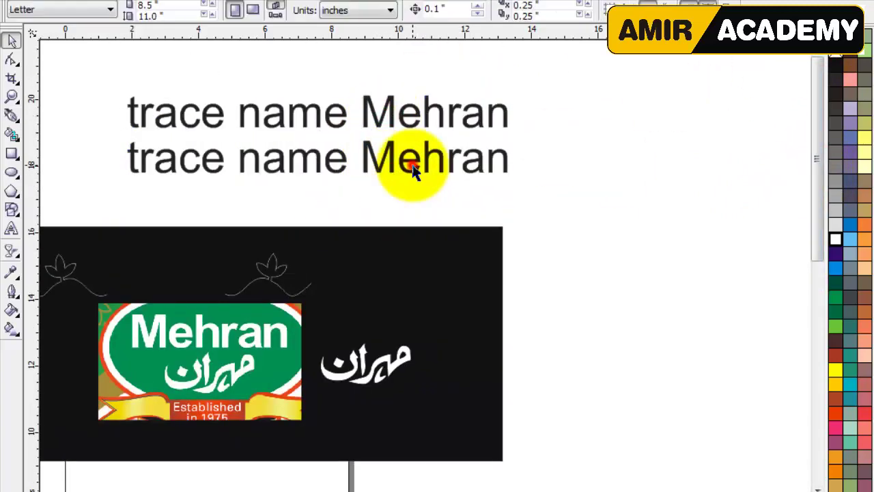
pyautogui.doubleClick(414, 160)
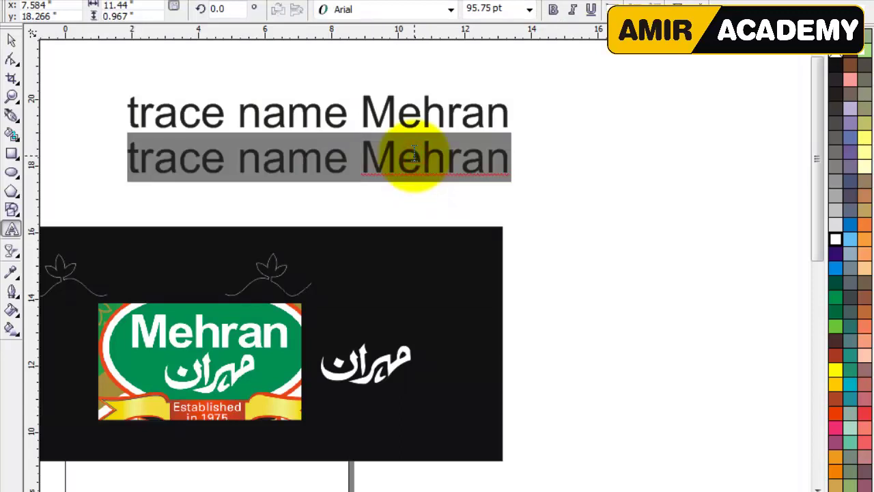
pyautogui.write('Fol')
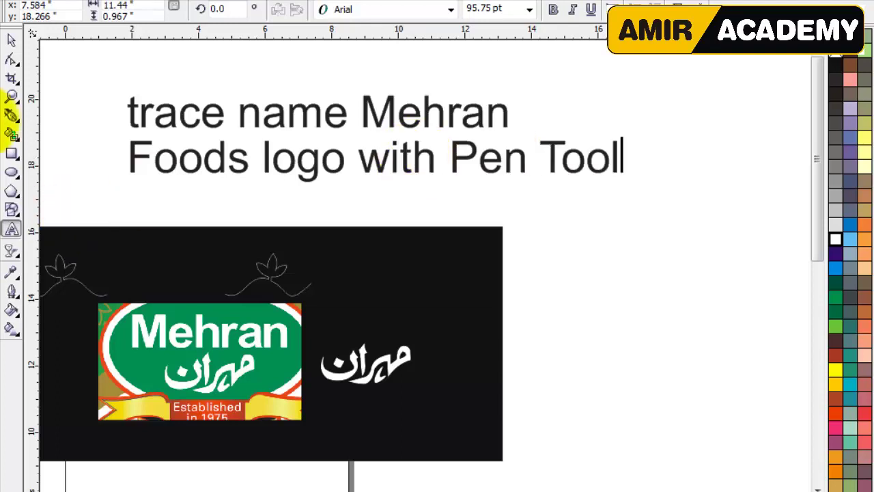
pyautogui.press('BackSpace')
# Colour only the words "Pen Tool" in the second title line dark red
pyautogui.click(10, 39)
pyautogui.click(514, 156)
pyautogui.moveTo(451, 160); pyautogui.dragTo(620, 150)
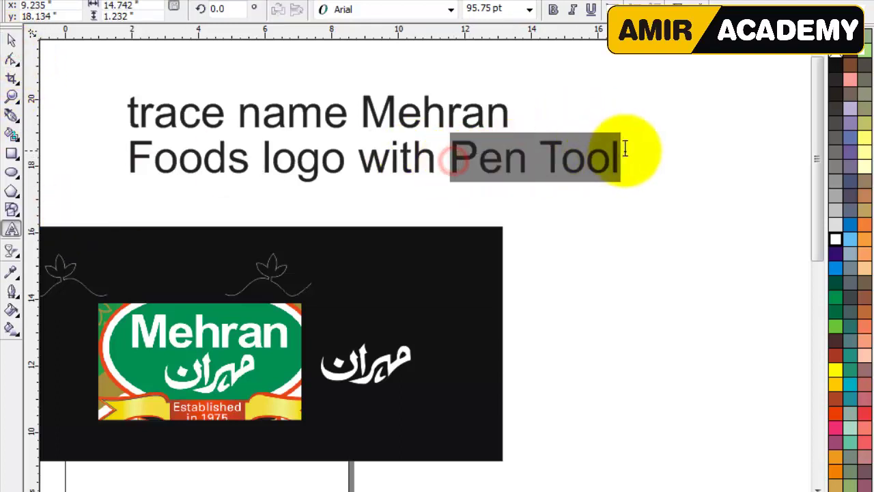
pyautogui.click(834, 355)
pyautogui.hotkey('ctrl', 'space')
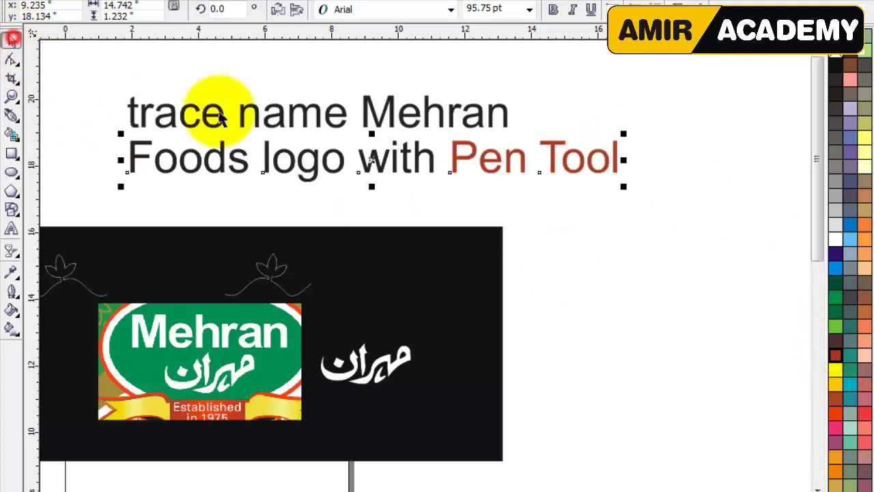
# Make both title lines, "trace name Mehran" and "Foods logo with Pen Tool", bold
pyautogui.click(478, 116)
pyautogui.click(553, 10)
pyautogui.click(418, 171)
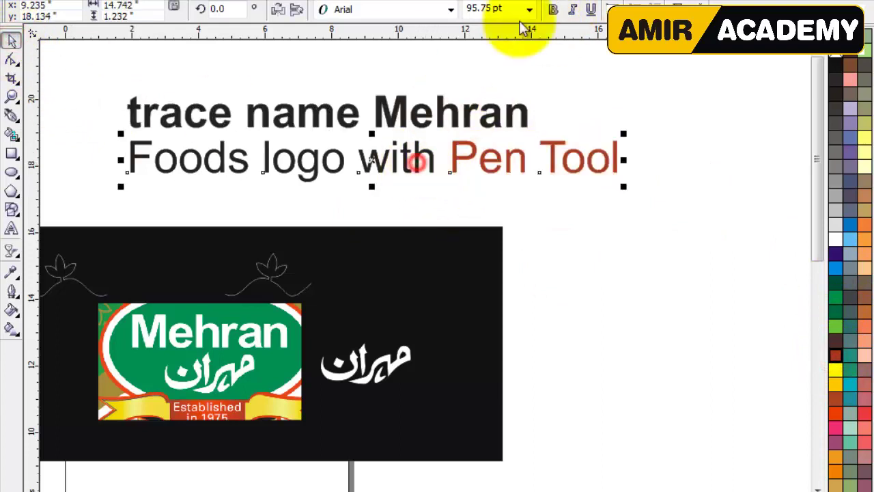
pyautogui.click(554, 10)
pyautogui.click(611, 222)
# Move the traced white Urdu word beside the logo image upward and fill it yellow
pyautogui.press('z')
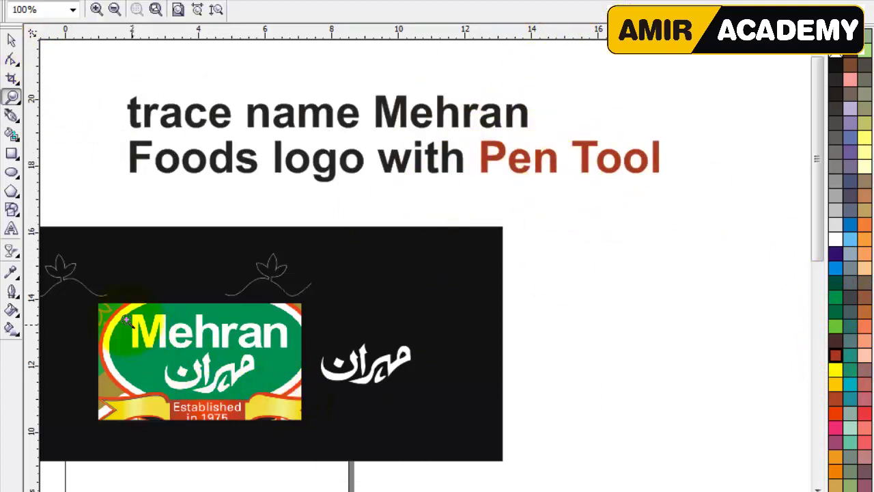
pyautogui.moveTo(432, 441); pyautogui.dragTo(436, 440)
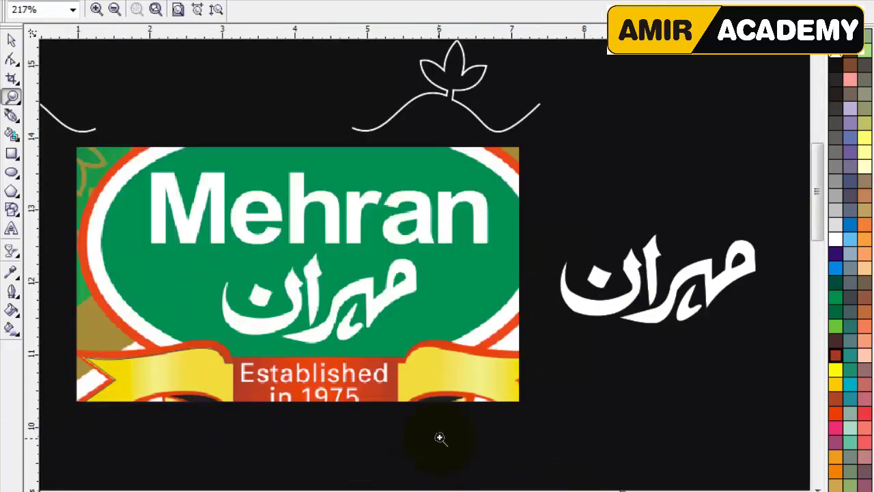
pyautogui.click(12, 41)
pyautogui.moveTo(668, 301); pyautogui.dragTo(677, 222)
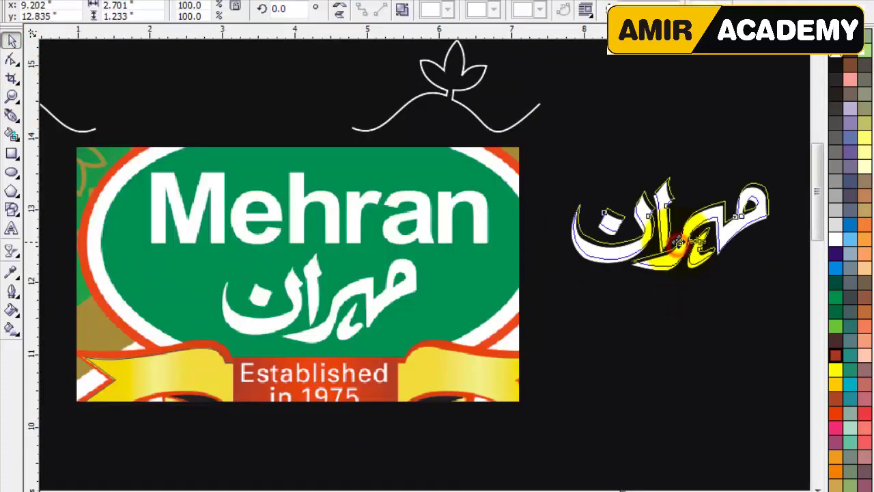
pyautogui.click(835, 254)
pyautogui.click(835, 266)
pyautogui.click(833, 298)
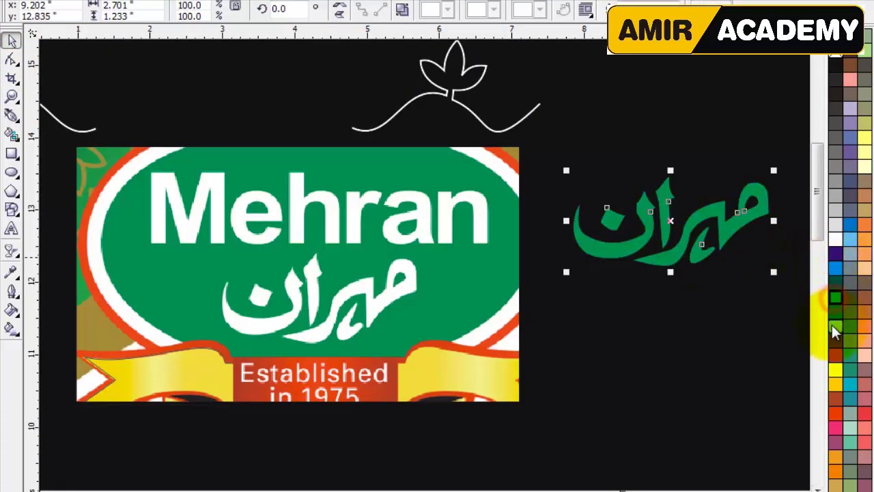
pyautogui.click(833, 324)
pyautogui.click(835, 369)
pyautogui.click(707, 351)
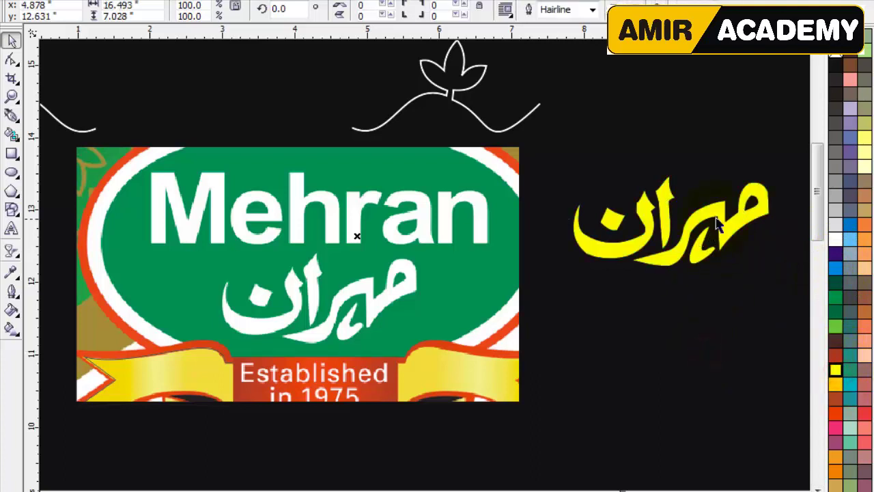
# Place a copy of the yellow Urdu word directly above it and fill the copy white
pyautogui.moveTo(717, 225); pyautogui.dragTo(716, 123)
pyautogui.click(835, 238)
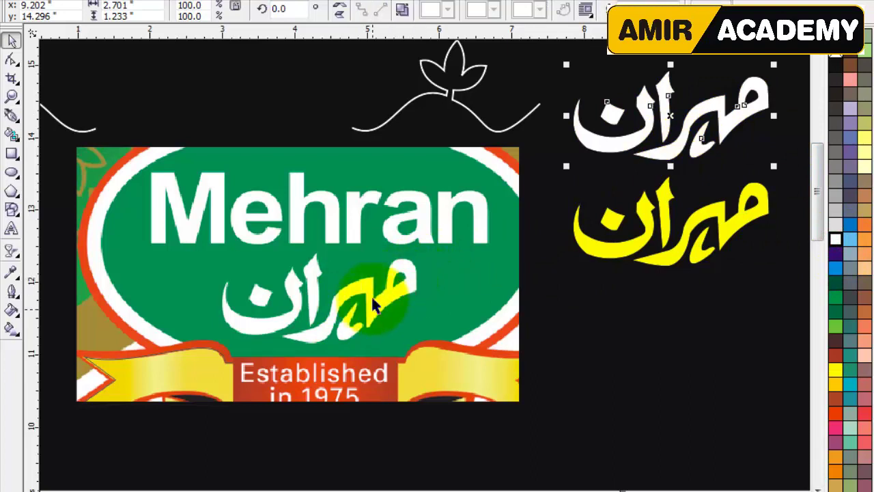
# Compare the edges of the Urdu lettering in the logo image with those of the yellow vector word at close range
pyautogui.press('z')
pyautogui.moveTo(178, 224); pyautogui.dragTo(454, 372)
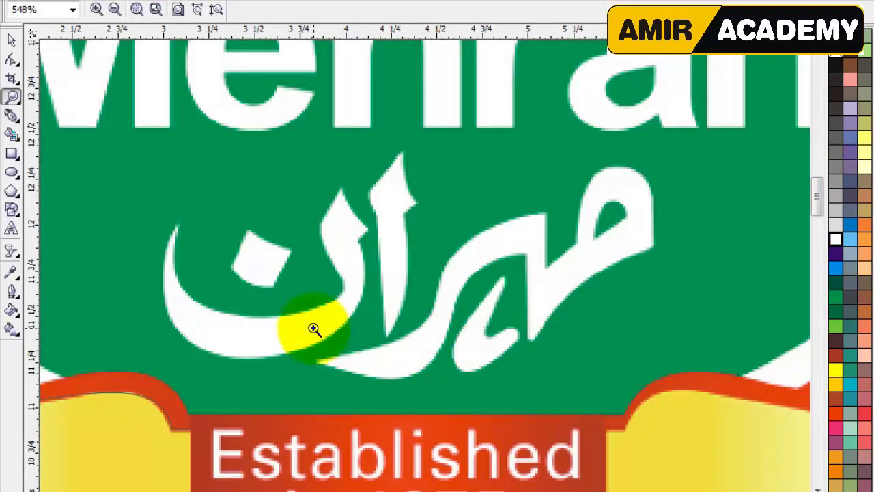
pyautogui.click(10, 41)
pyautogui.press('z')
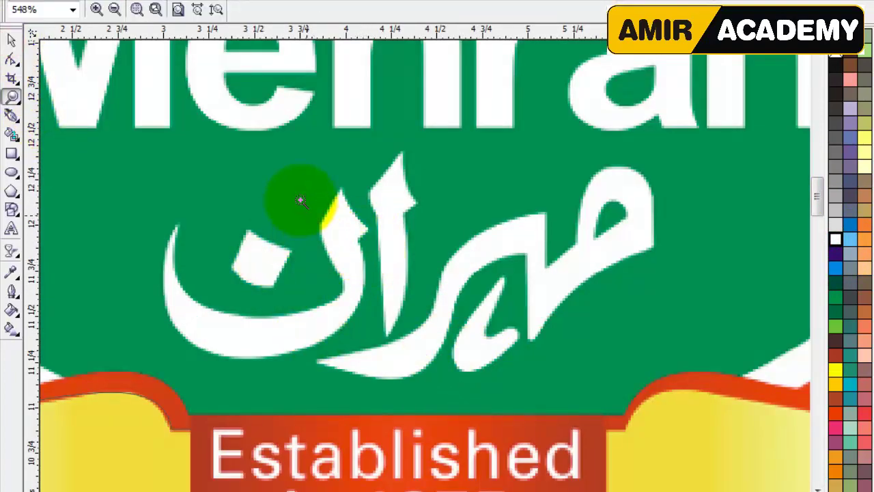
pyautogui.moveTo(295, 187); pyautogui.dragTo(366, 250)
pyautogui.scroll(-3, 721, 304)
pyautogui.rightClick(422, 273)
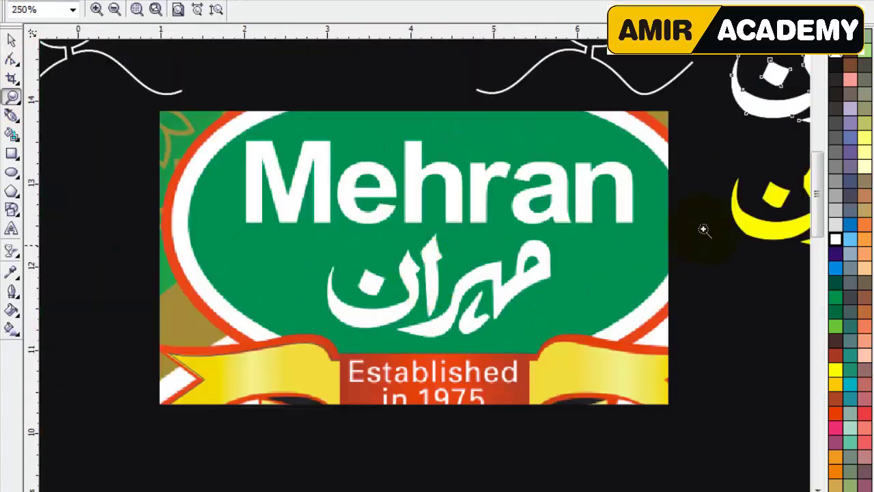
pyautogui.moveTo(770, 232); pyautogui.dragTo(771, 232)
pyautogui.moveTo(518, 181); pyautogui.dragTo(636, 263)
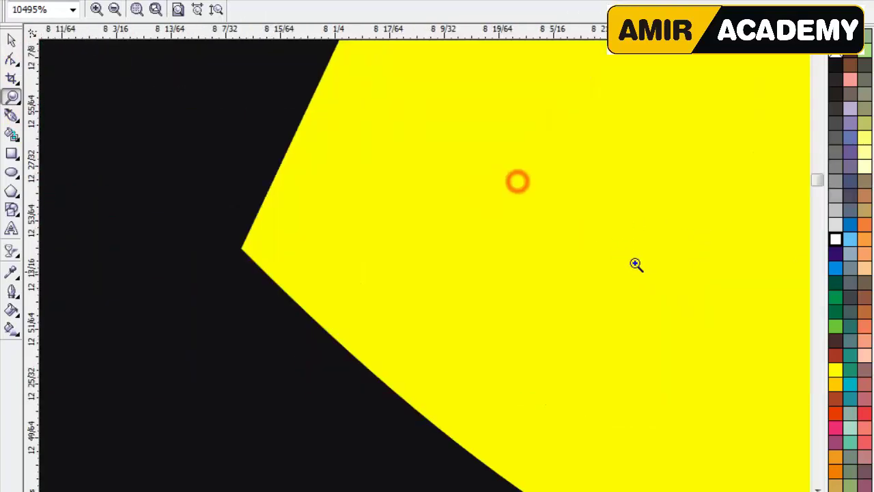
pyautogui.scroll(-6, 279, 276)
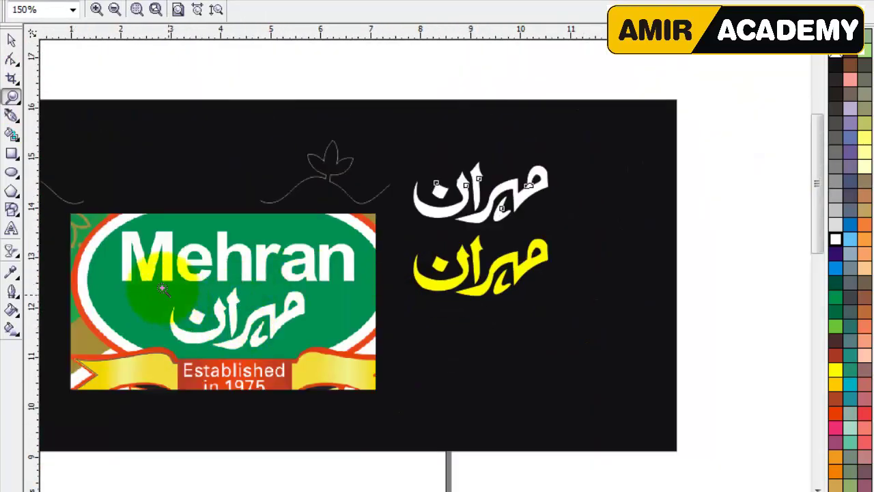
# Start a straight-segment Pen outline on the logo's Urdu word, around the rightmost looped letter, its lower tip and the adjoining inner curve
pyautogui.moveTo(132, 269); pyautogui.dragTo(335, 371)
pyautogui.moveTo(126, 86); pyautogui.dragTo(755, 421)
pyautogui.click(13, 117)
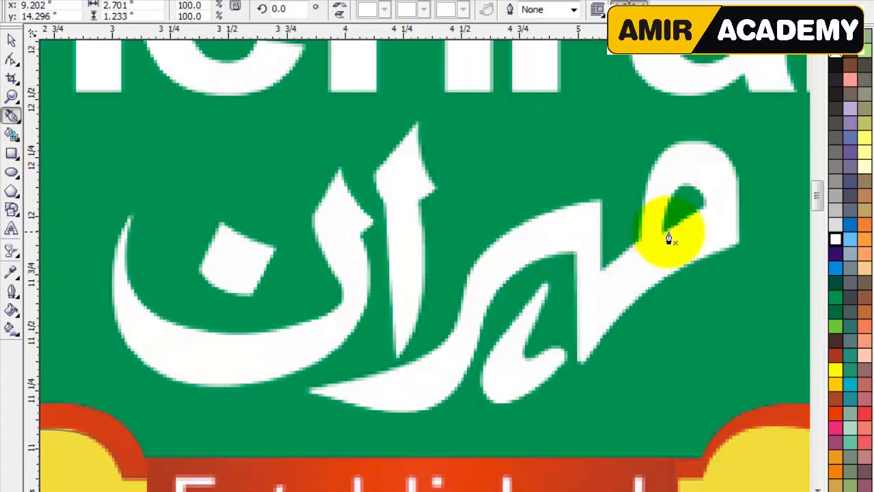
pyautogui.scroll(2, 669, 238)
pyautogui.click(378, 281)
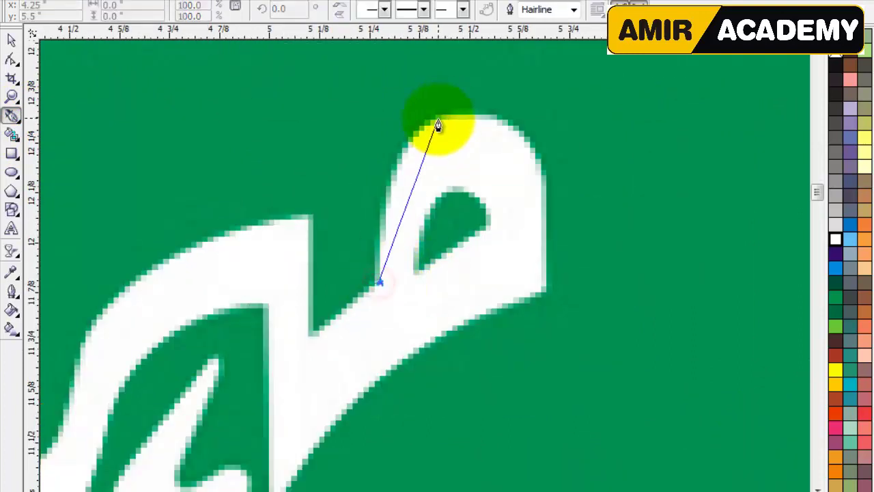
pyautogui.click(436, 120)
pyautogui.click(536, 153)
pyautogui.click(544, 286)
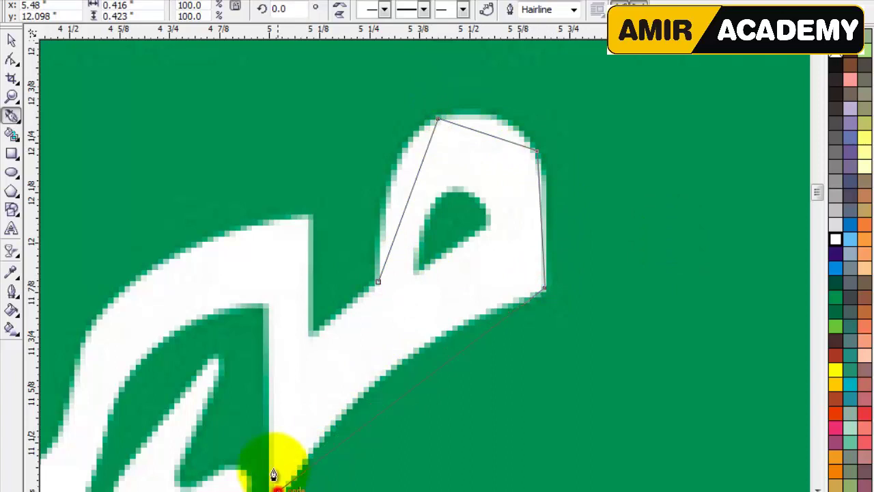
pyautogui.click(275, 487)
pyautogui.click(269, 305)
pyautogui.click(118, 384)
# Continue the Pen outline around the long tail of the joined stroke, past its pointed end and back up the upper edge
pyautogui.scroll(-1, 148, 398)
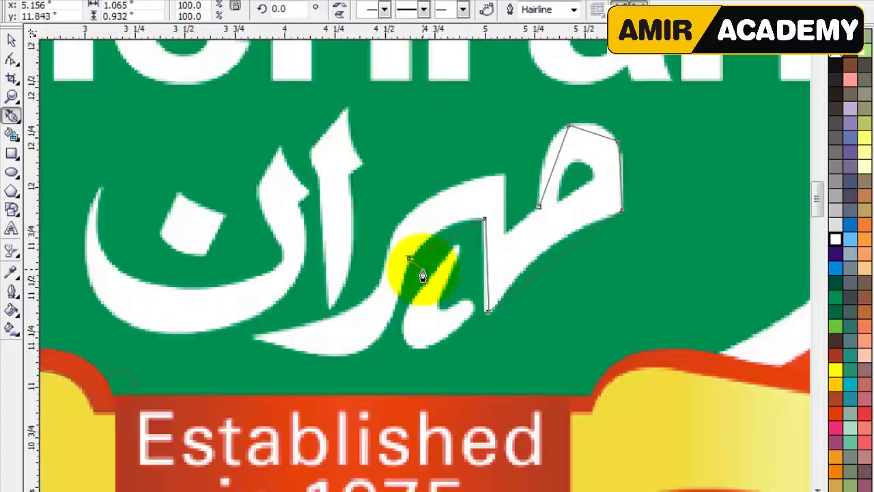
pyautogui.scroll(1, 398, 346)
pyautogui.click(408, 224)
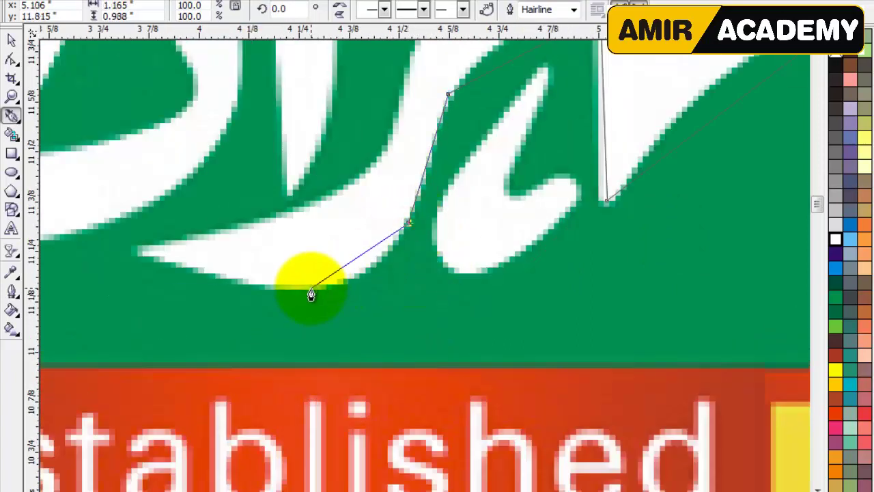
pyautogui.click(311, 287)
pyautogui.click(130, 249)
pyautogui.click(333, 197)
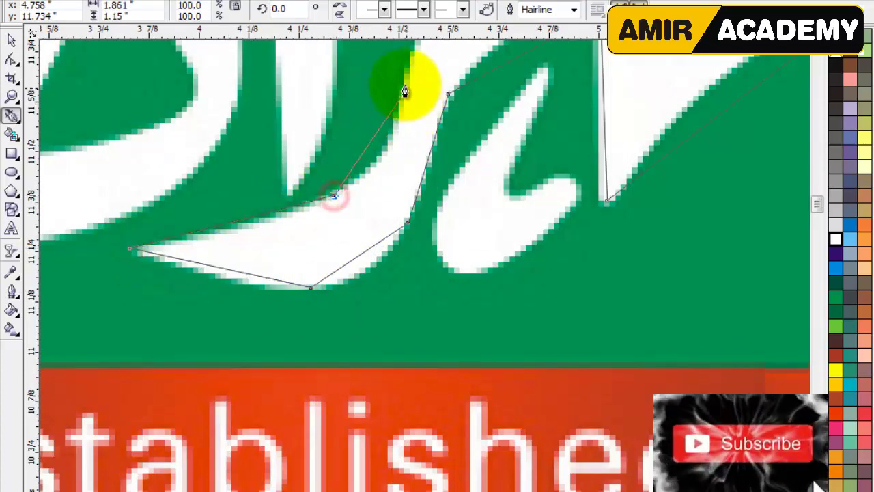
pyautogui.click(404, 85)
# Close the joined letters' outline through the upper corner and notch to its start point, and select all its nodes
pyautogui.scroll(-3, 444, 242)
pyautogui.scroll(3, 441, 229)
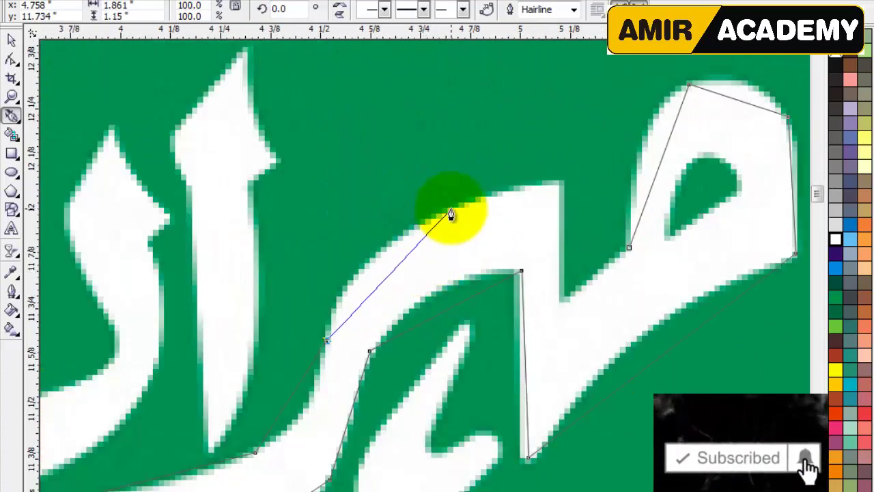
pyautogui.click(564, 181)
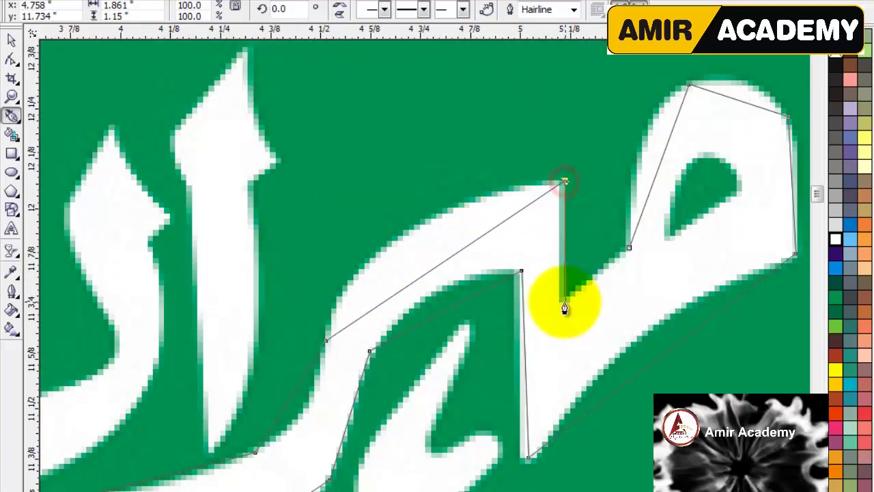
pyautogui.click(564, 299)
pyautogui.click(629, 247)
pyautogui.scroll(-3, 679, 365)
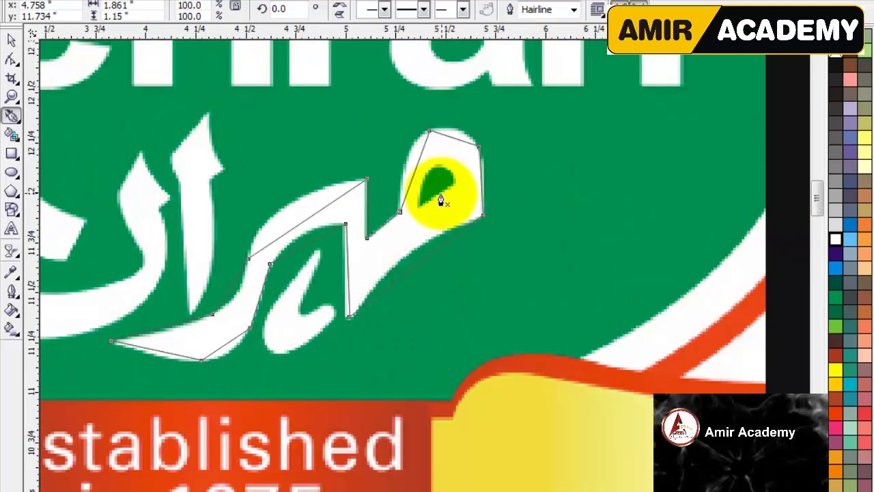
pyautogui.click(11, 59)
pyautogui.moveTo(498, 123); pyautogui.dragTo(106, 380)
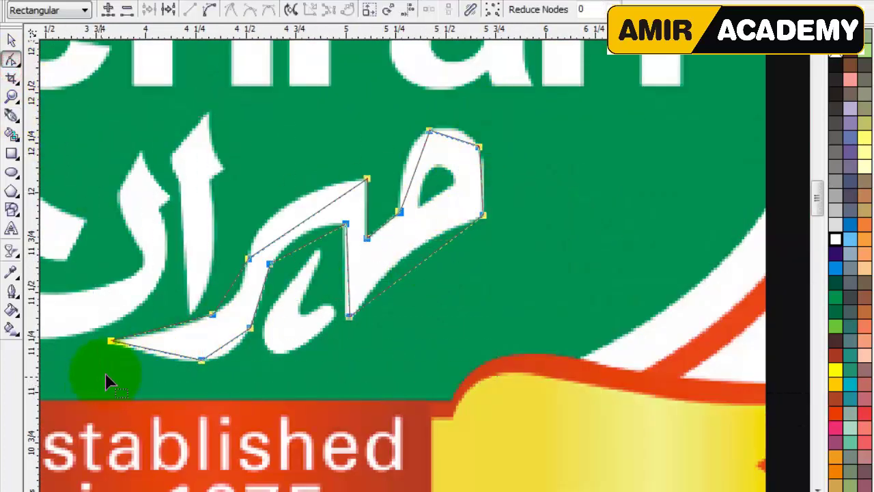
# Trace the tall vertical letter in the middle of the Urdu word with a closed, straight-segment Pen outline
pyautogui.click(12, 117)
pyautogui.scroll(2, 421, 273)
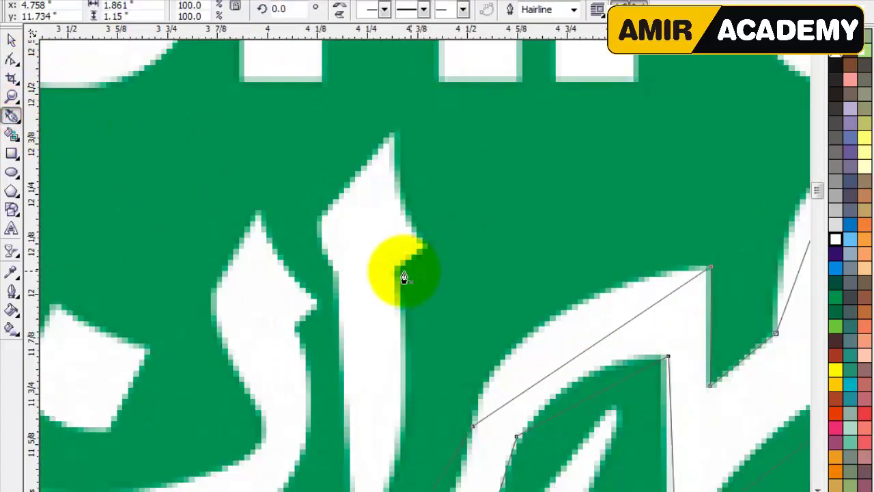
pyautogui.click(429, 247)
pyautogui.click(397, 129)
pyautogui.click(322, 211)
pyautogui.click(335, 267)
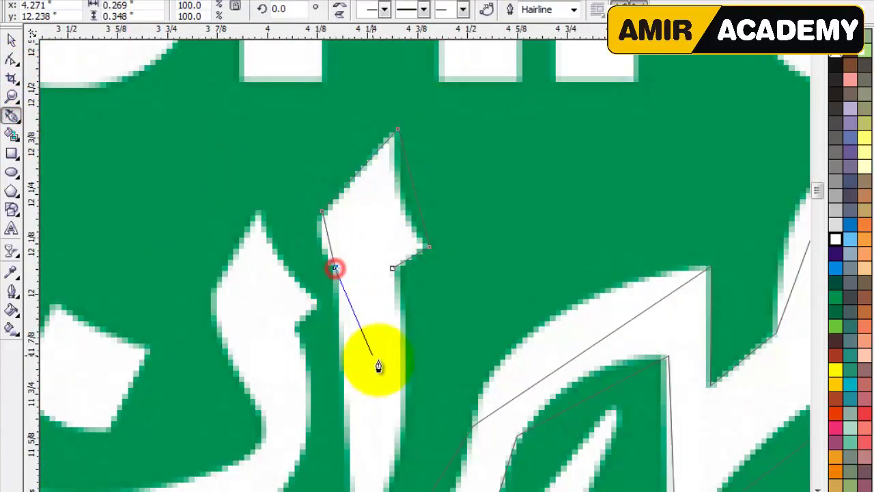
pyautogui.scroll(-2, 379, 366)
pyautogui.click(416, 353)
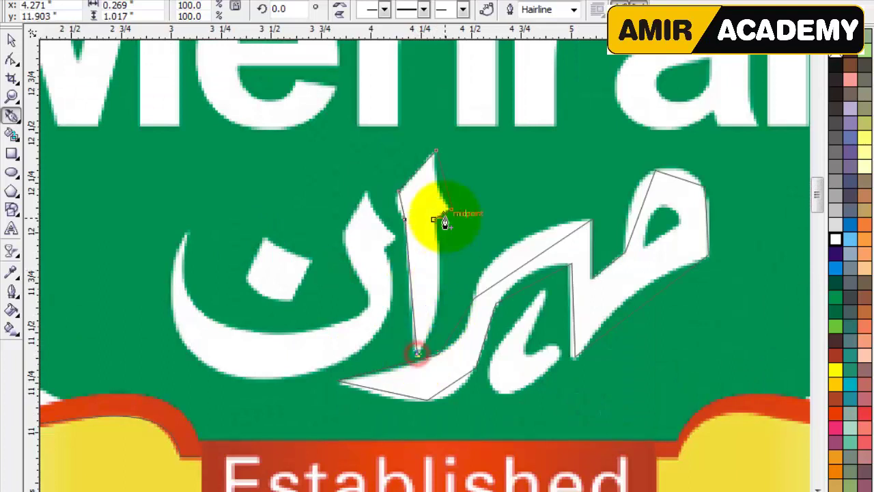
# Trace the small hooked stroke beneath the joined letters with a closed, straight-segment Pen outline
pyautogui.scroll(2, 530, 347)
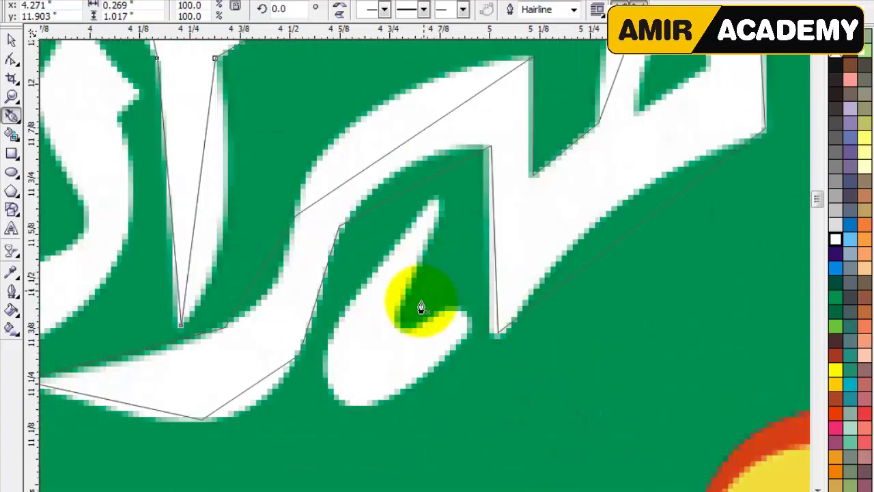
pyautogui.click(464, 335)
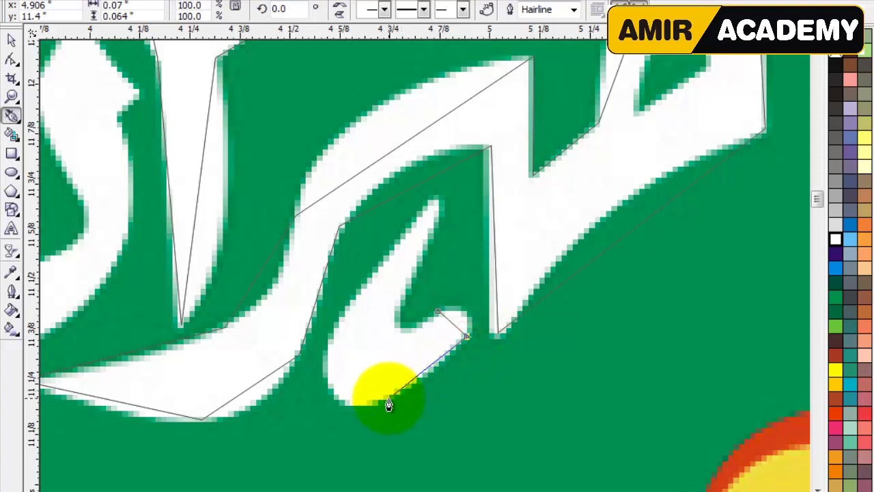
pyautogui.click(387, 398)
pyautogui.click(328, 344)
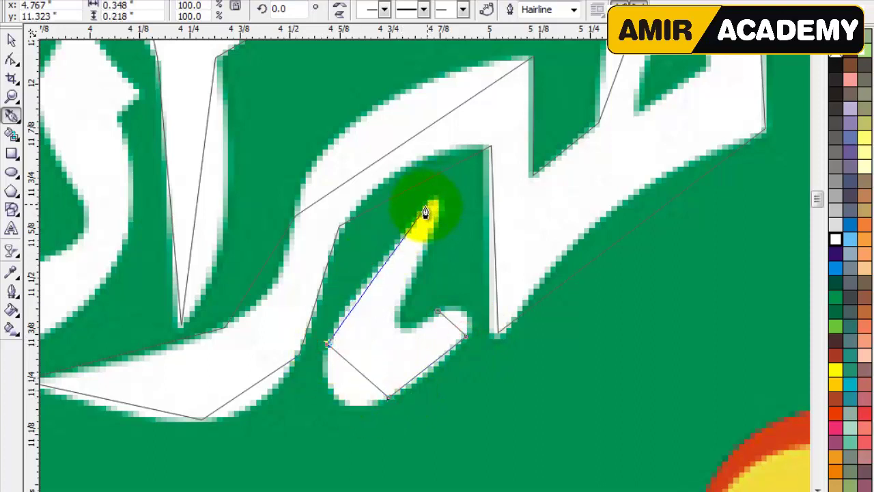
pyautogui.click(438, 219)
pyautogui.click(399, 305)
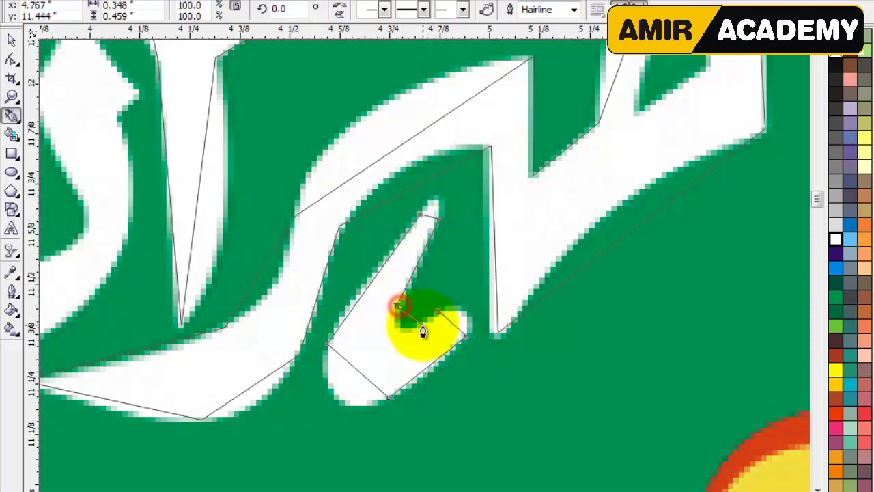
pyautogui.click(437, 311)
pyautogui.scroll(-3, 338, 205)
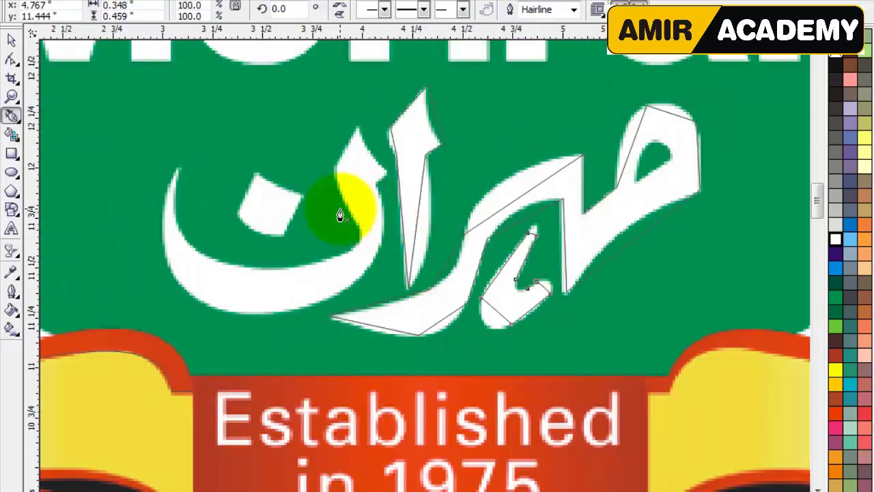
# Trace the diamond-shaped dot above the bowl-shaped letter with a closed, straight-segment Pen outline
pyautogui.scroll(3, 276, 228)
pyautogui.click(252, 198)
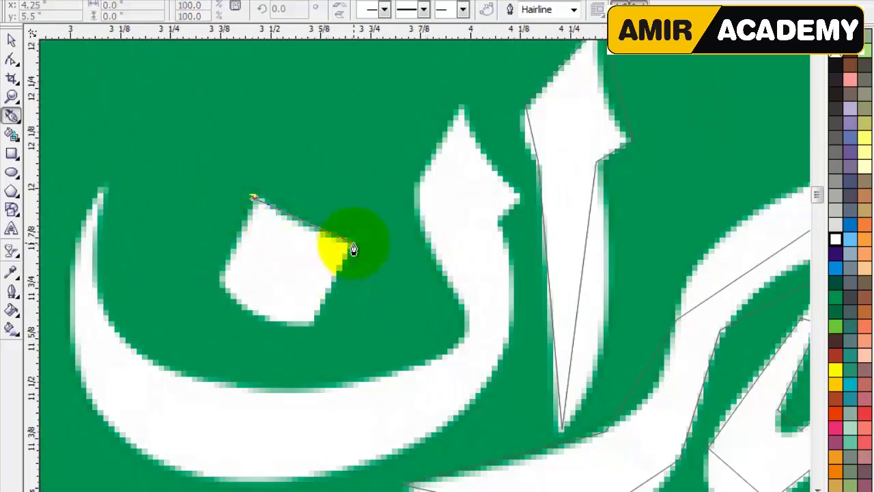
pyautogui.click(353, 245)
pyautogui.click(311, 321)
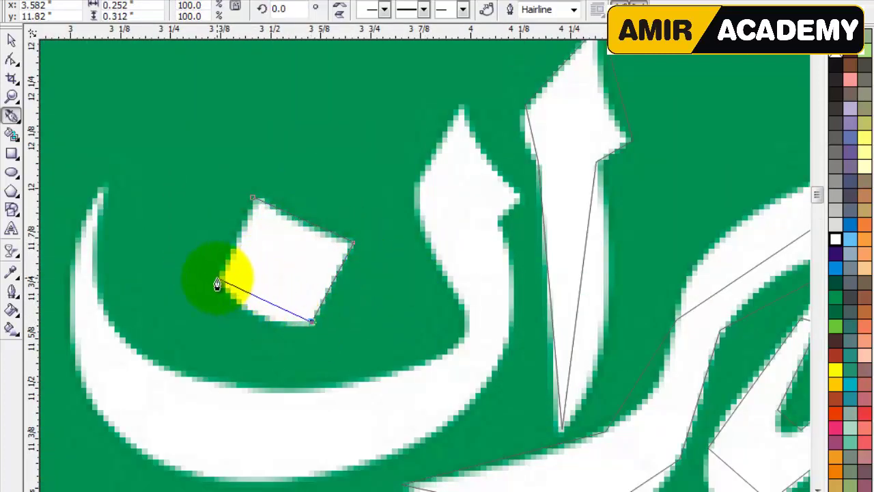
pyautogui.click(216, 278)
# Start the bowl-shaped letter's Pen outline at the right notch, around its pointed head and down the neck to the inner corner
pyautogui.click(498, 219)
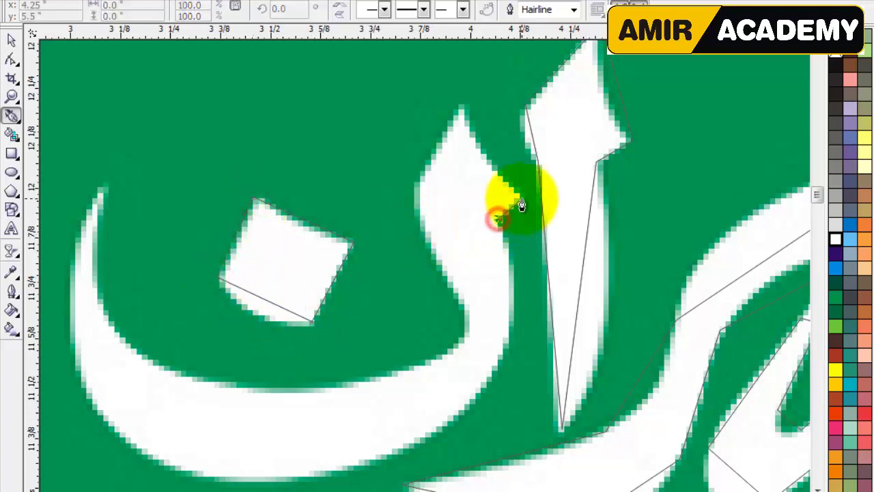
pyautogui.click(521, 197)
pyautogui.click(461, 102)
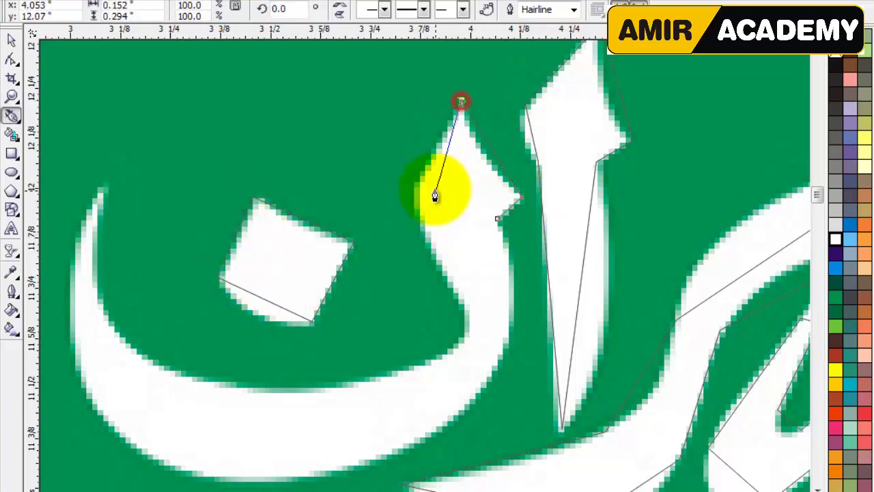
pyautogui.click(421, 181)
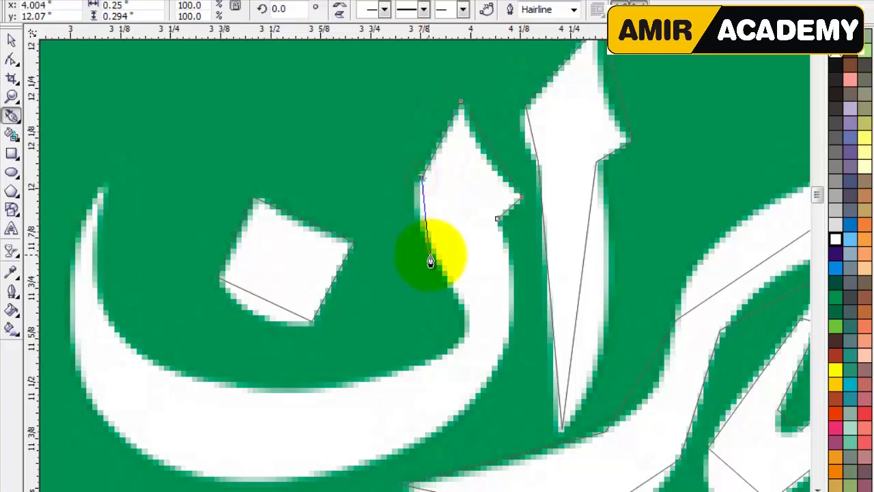
pyautogui.click(418, 220)
pyautogui.click(459, 298)
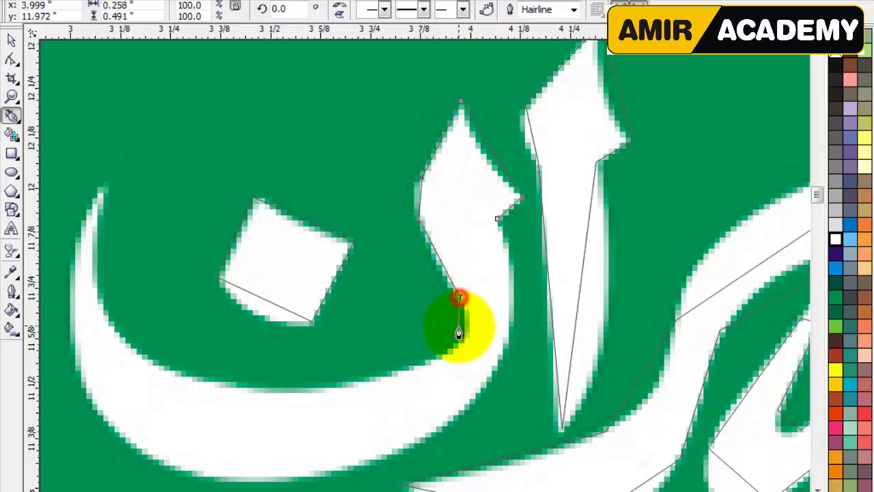
pyautogui.click(462, 344)
# Continue the bowl-shaped letter's outline around the inner curve, thin left tip and underside, and close it at the starting notch
pyautogui.click(176, 375)
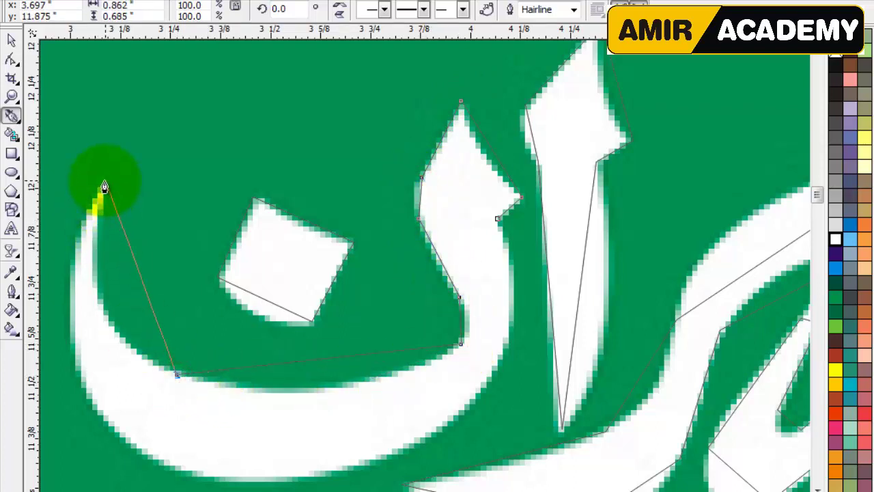
pyautogui.click(104, 181)
pyautogui.click(73, 262)
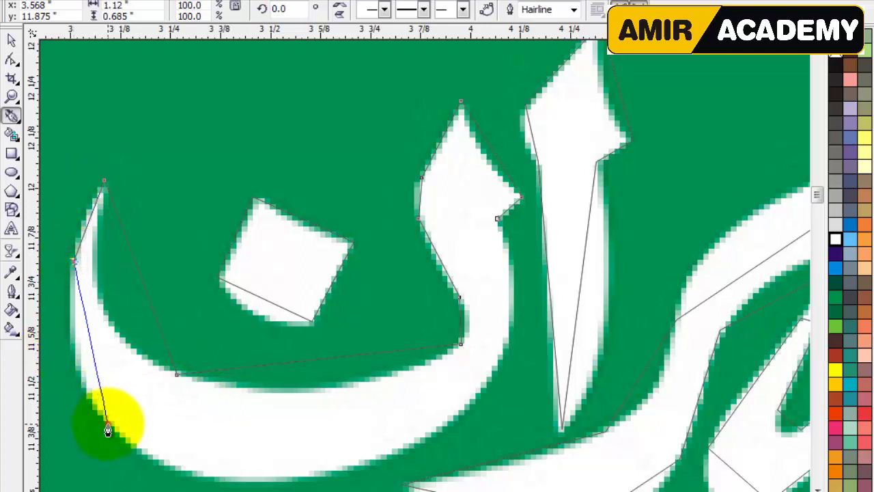
pyautogui.click(107, 423)
pyautogui.click(369, 468)
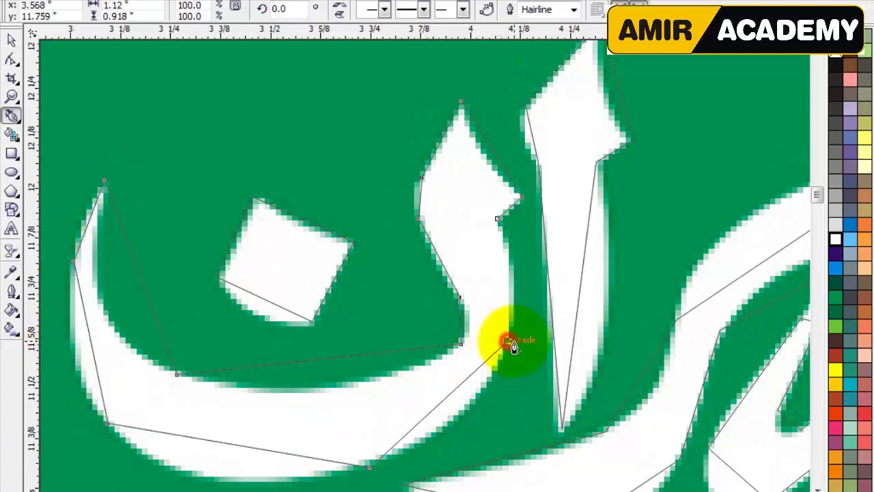
pyautogui.click(498, 220)
# Select all nodes of the diamond-shaped dot's outline with the Shape tool
pyautogui.click(12, 77)
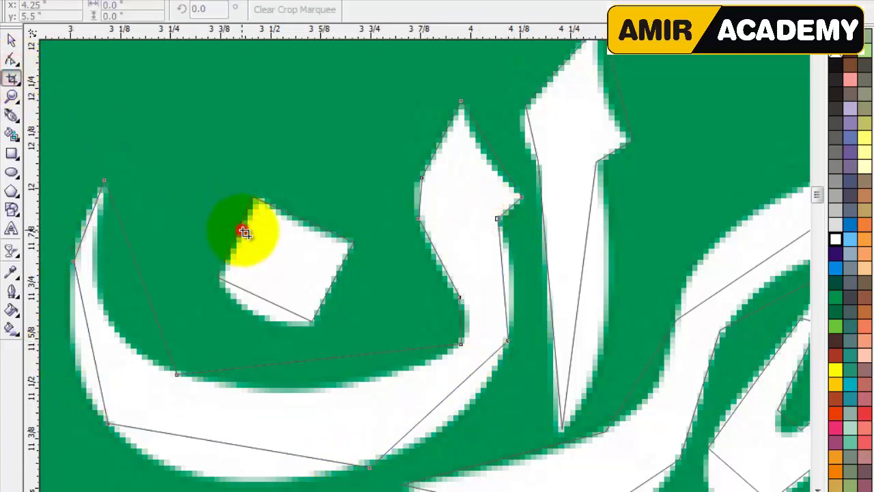
pyautogui.click(247, 233)
pyautogui.click(10, 61)
pyautogui.click(280, 250)
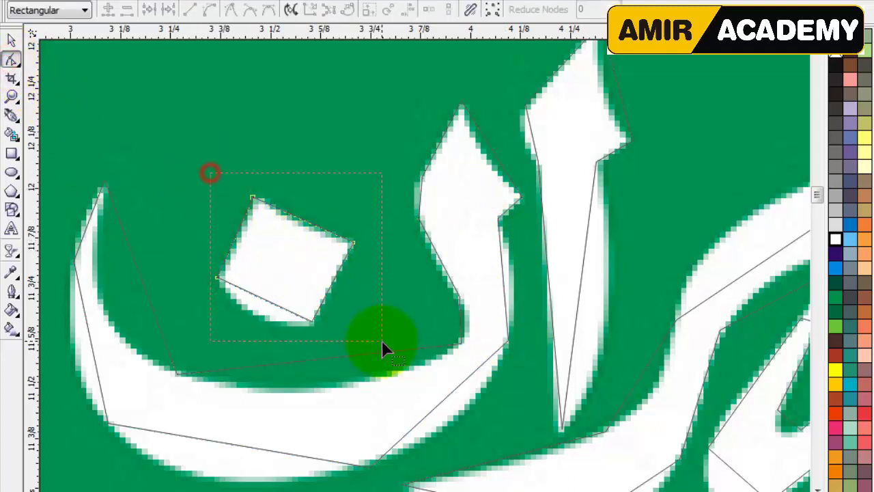
pyautogui.moveTo(210, 173); pyautogui.dragTo(382, 341)
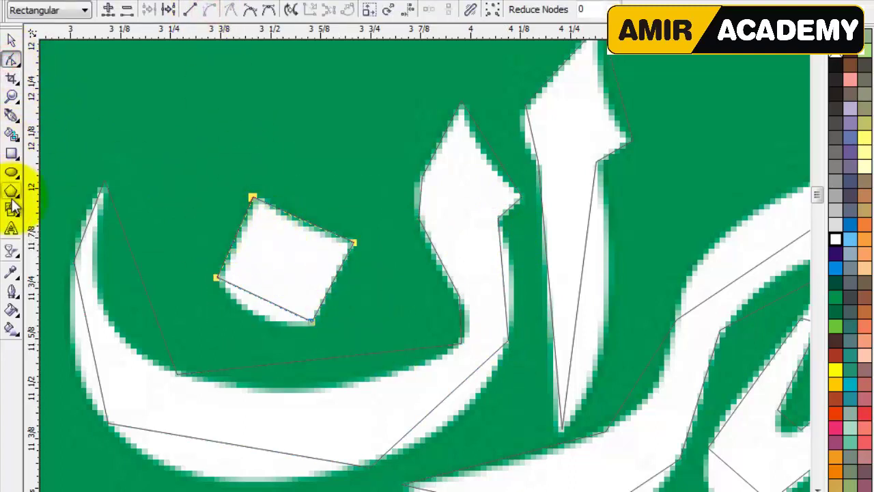
# Add a 10 pt Arial caption above the diamond-shaped dot, reading "convert to c" so far
pyautogui.click(12, 229)
pyautogui.click(161, 146)
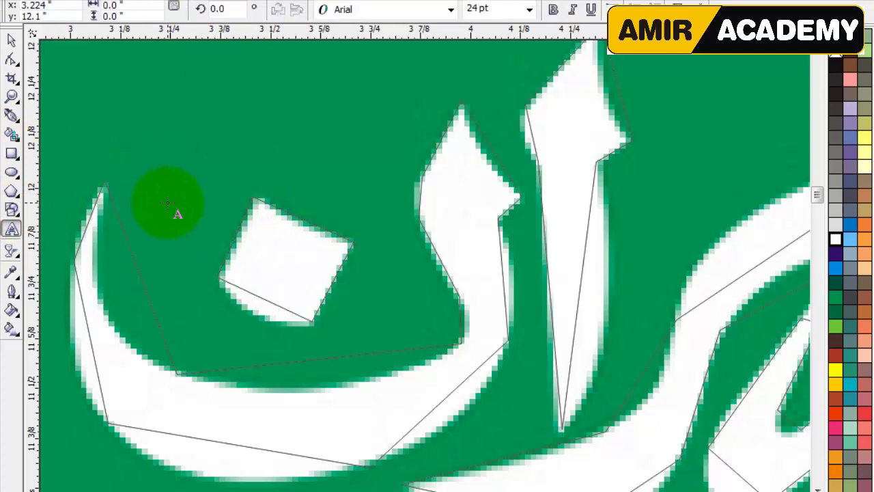
pyautogui.click(493, 9)
pyautogui.write('10')
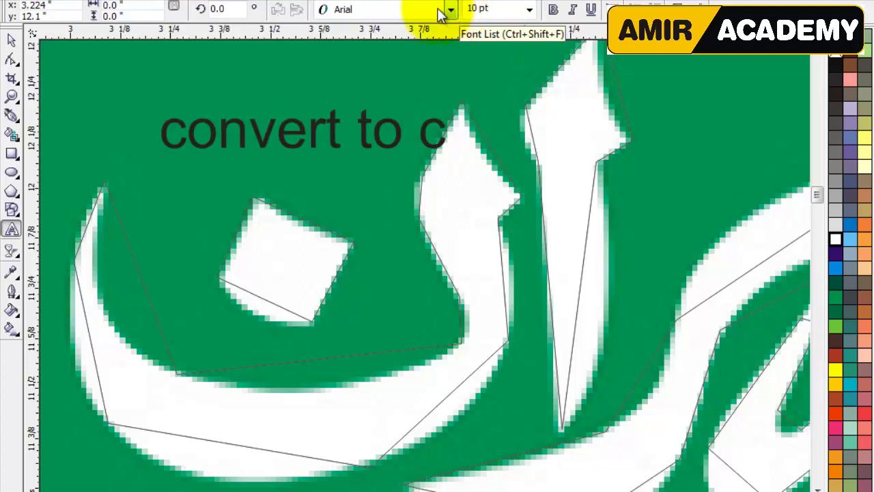
# Convert all segments of the diamond-shaped dot's outline from lines to curves
pyautogui.click(11, 40)
pyautogui.click(311, 268)
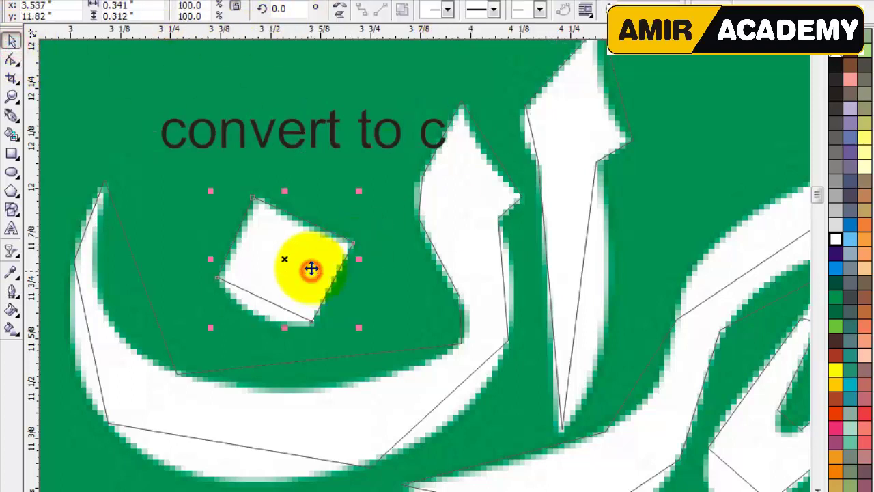
pyautogui.click(11, 60)
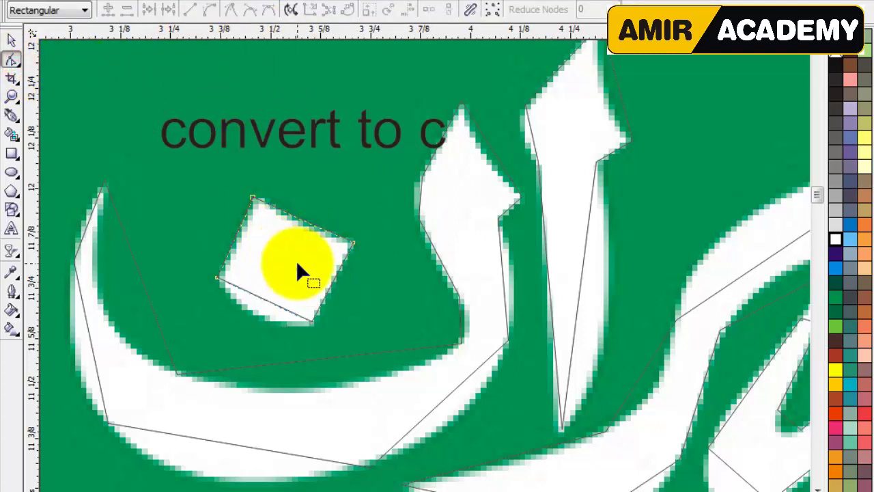
pyautogui.moveTo(188, 170); pyautogui.dragTo(397, 340)
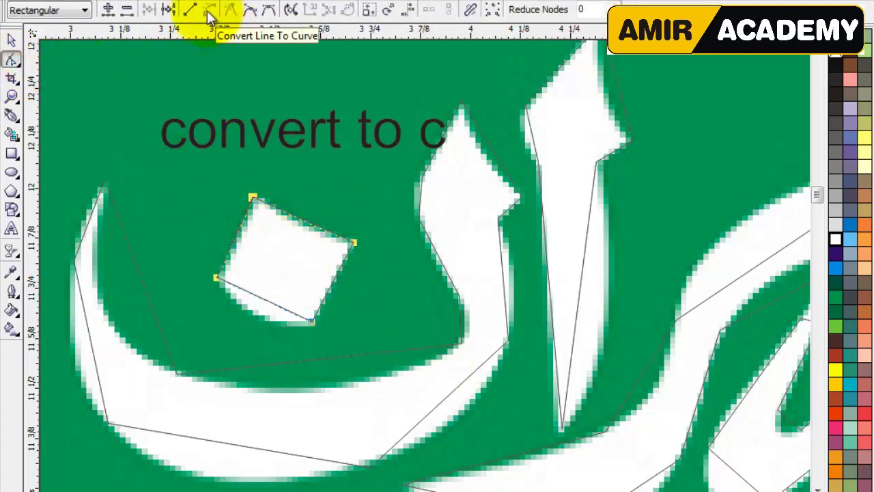
pyautogui.click(210, 15)
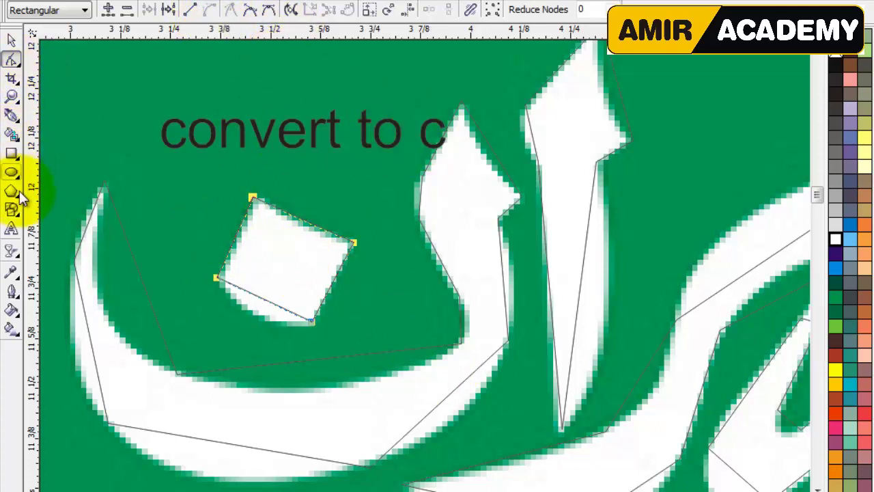
# Complete the caption as "convert to cruve", placed further left and coloured yellow
pyautogui.click(12, 228)
pyautogui.click(448, 136)
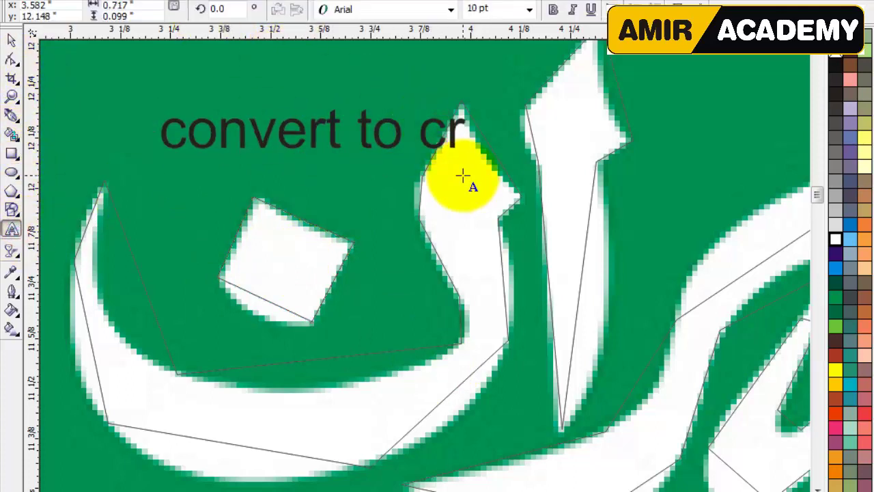
pyautogui.click(11, 40)
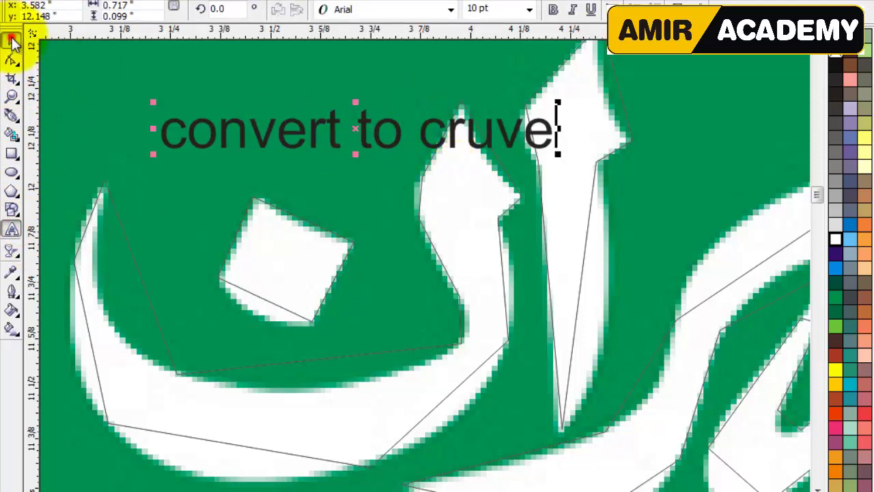
pyautogui.moveTo(426, 138); pyautogui.dragTo(356, 138)
pyautogui.click(832, 368)
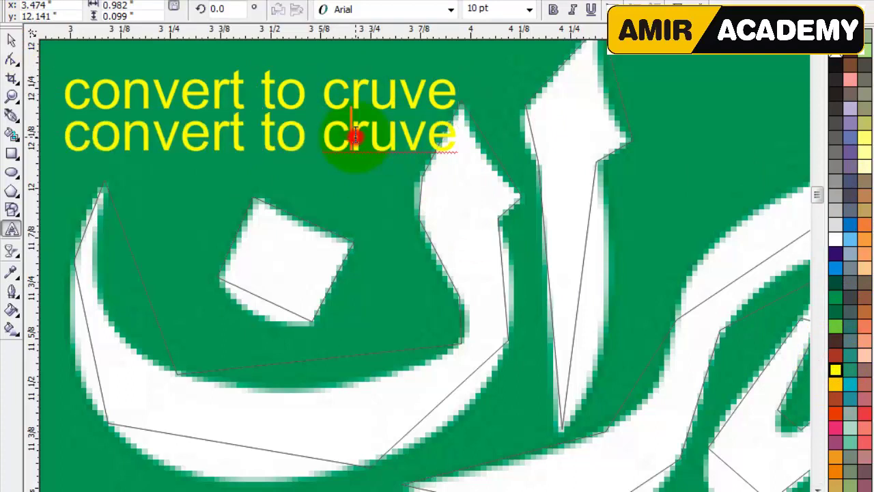
# Delete the lower of the two duplicate "convert to cruve" captions
pyautogui.tripleClick(355, 137)
pyautogui.click(12, 39)
pyautogui.press('Delete')
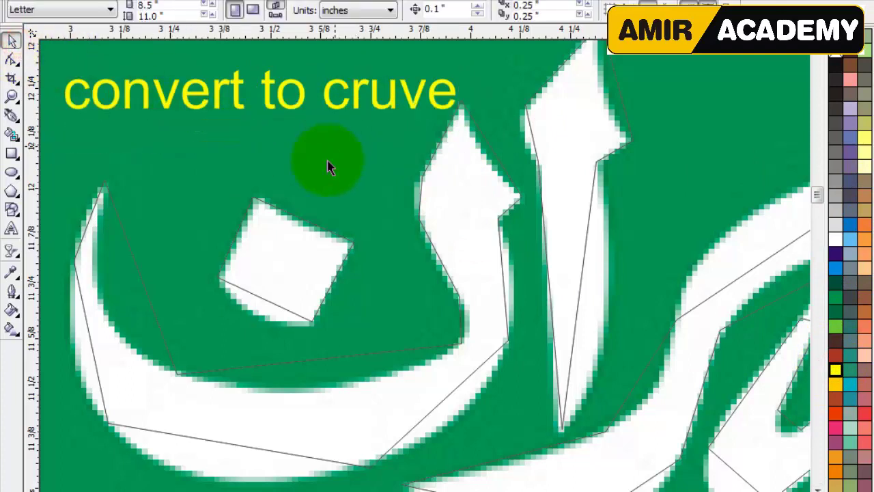
# Bend the diamond-shaped dot's upper and lower edges with the Shape tool to follow the curves of the white artwork
pyautogui.click(297, 274)
pyautogui.press('F10')
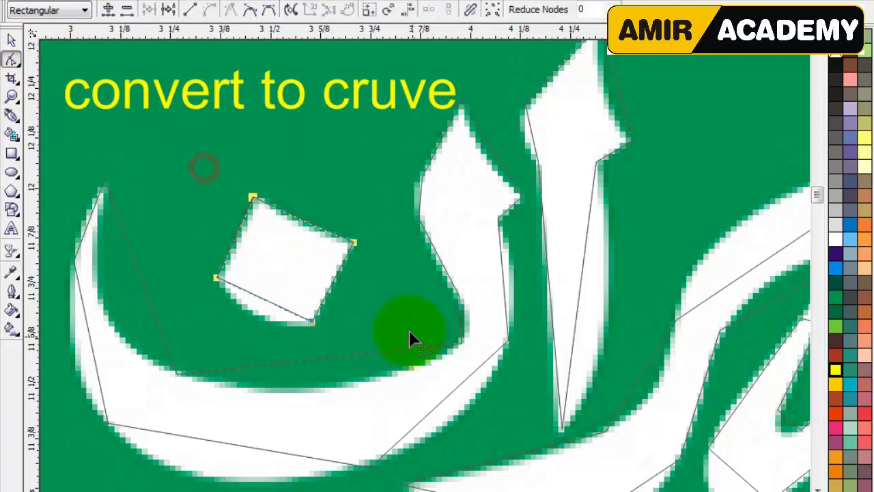
pyautogui.click(302, 229)
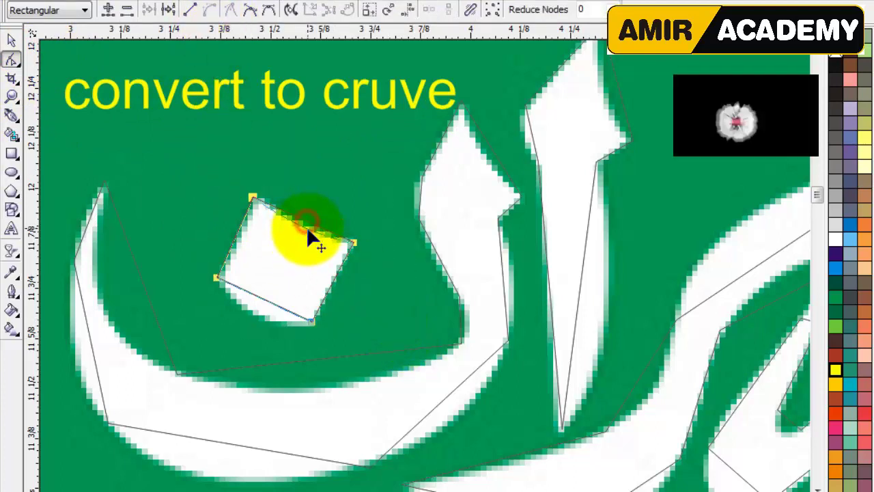
pyautogui.click(263, 298)
pyautogui.moveTo(267, 316); pyautogui.dragTo(267, 316)
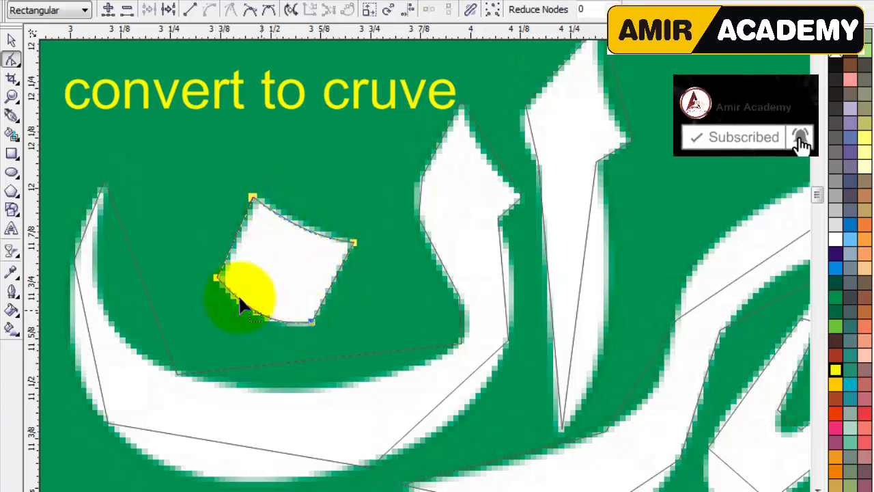
# Select all nodes of the bowl-shaped letter's outline and convert its line segments to curves
pyautogui.click(450, 252)
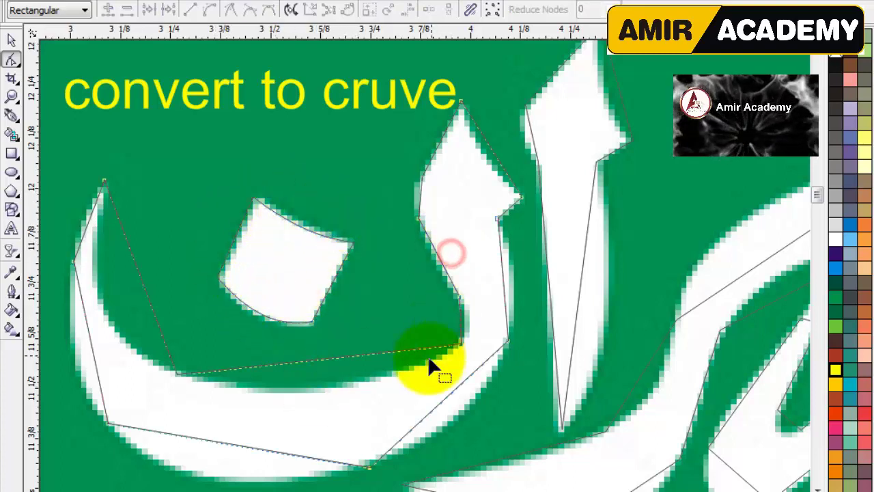
pyautogui.scroll(-1, 424, 347)
pyautogui.moveTo(175, 134); pyautogui.dragTo(527, 364)
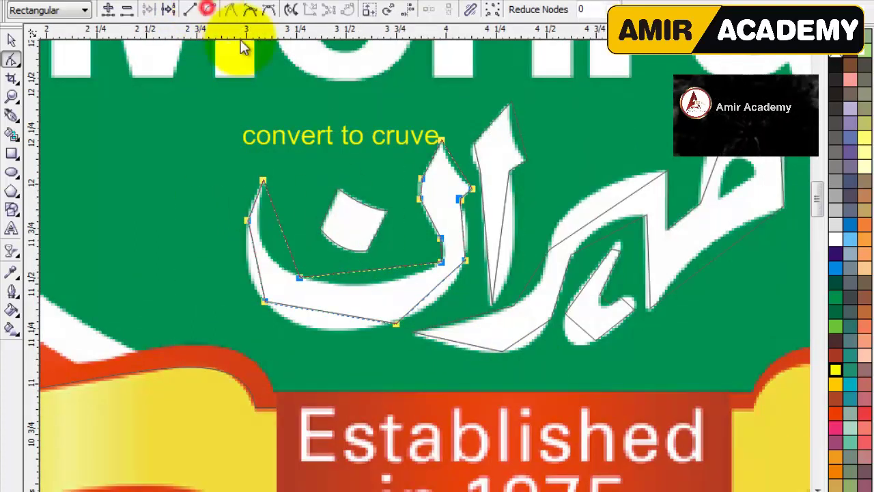
# Bend the bowl-shaped letter's head, outer right side, inner bowl edge and short neck segment to match the white artwork
pyautogui.scroll(2, 401, 250)
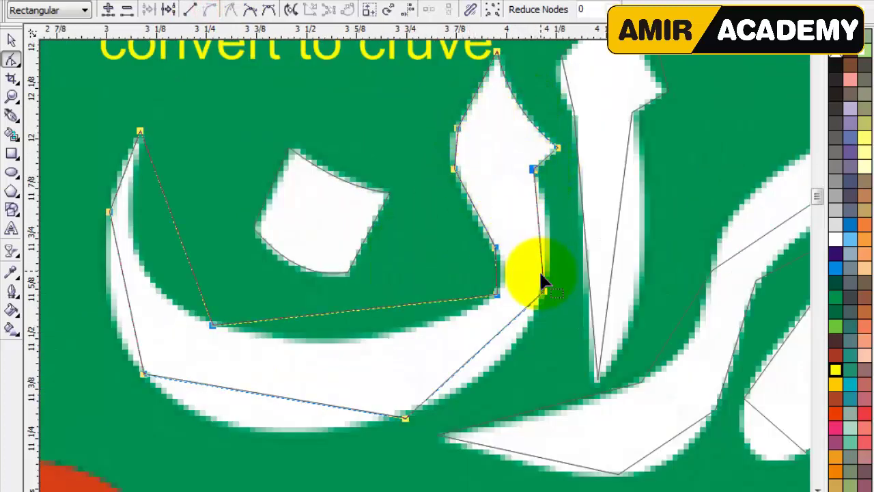
pyautogui.scroll(2, 542, 283)
pyautogui.scroll(-2, 445, 187)
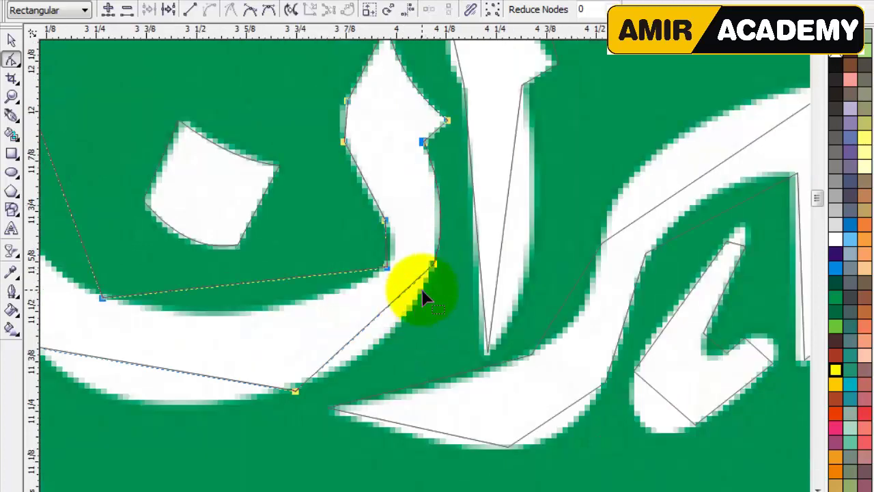
pyautogui.moveTo(371, 312); pyautogui.dragTo(393, 341)
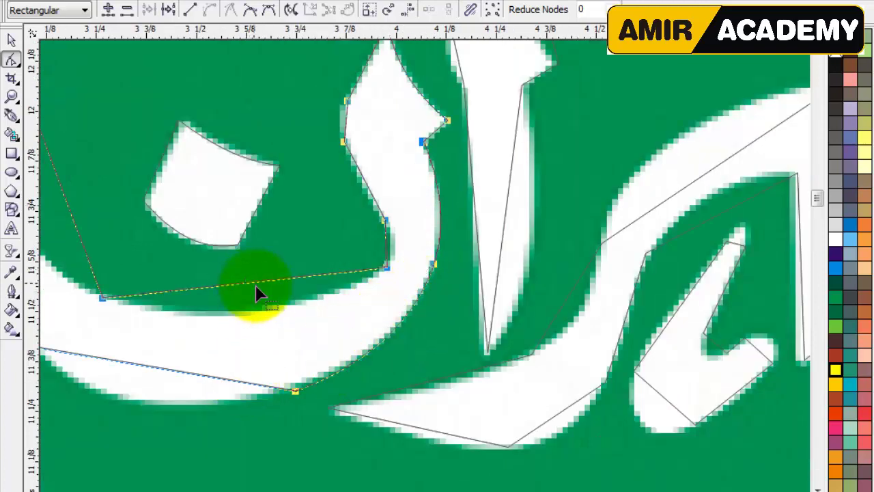
pyautogui.moveTo(256, 287); pyautogui.dragTo(259, 312)
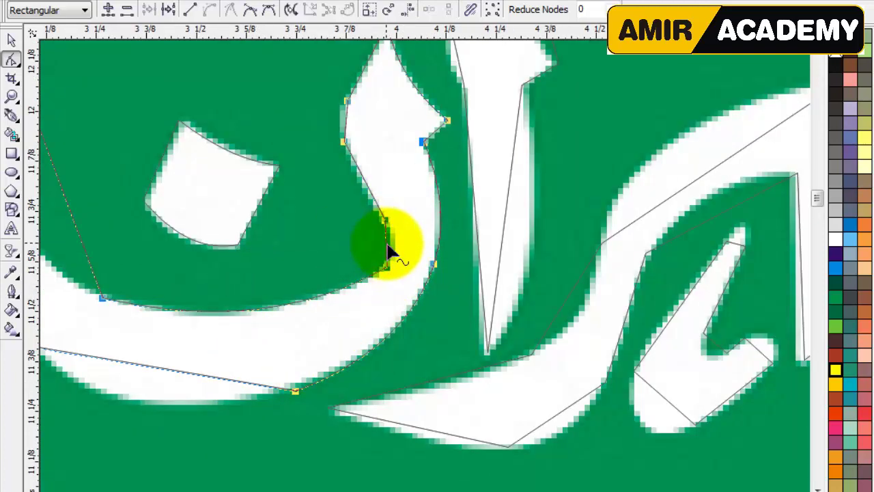
pyautogui.scroll(4, 394, 249)
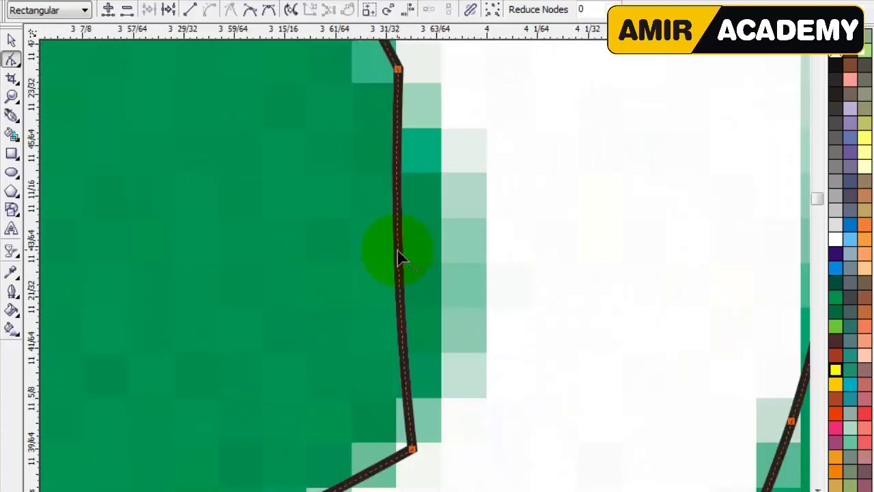
pyautogui.moveTo(437, 256); pyautogui.dragTo(437, 257)
# Bend the bowl-shaped letter's bottom edge, outer left side, inner left edge and pointed tip to match the white artwork
pyautogui.scroll(-3, 425, 273)
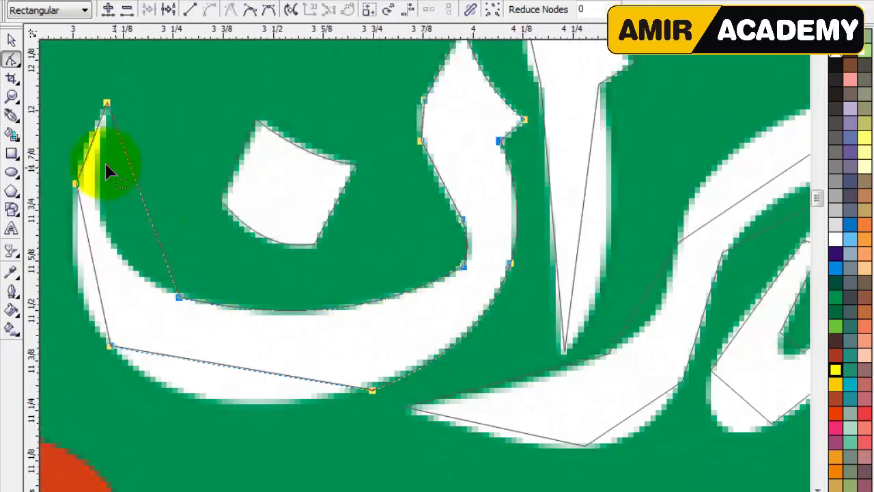
pyautogui.moveTo(177, 360); pyautogui.dragTo(171, 396)
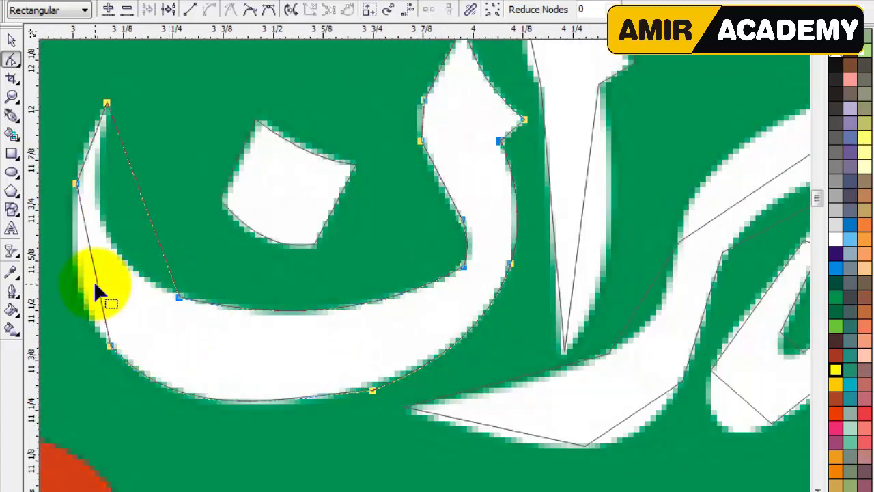
pyautogui.moveTo(97, 291); pyautogui.dragTo(98, 175)
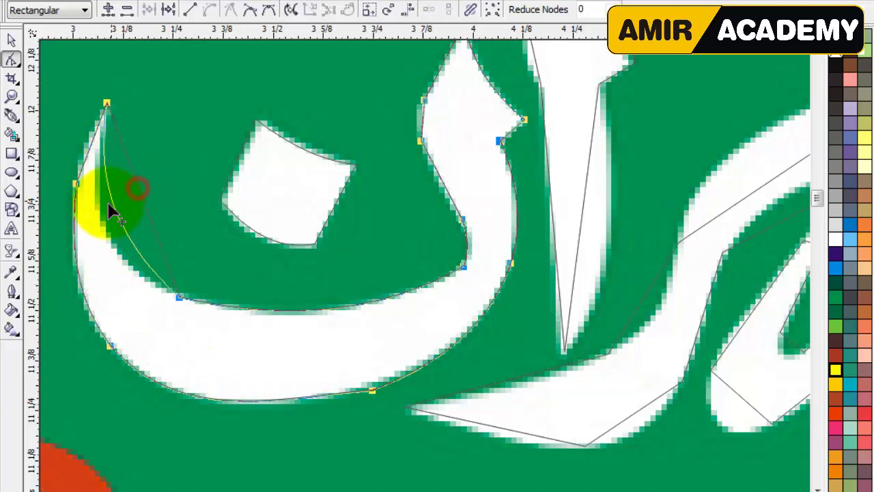
pyautogui.moveTo(106, 232); pyautogui.dragTo(118, 176)
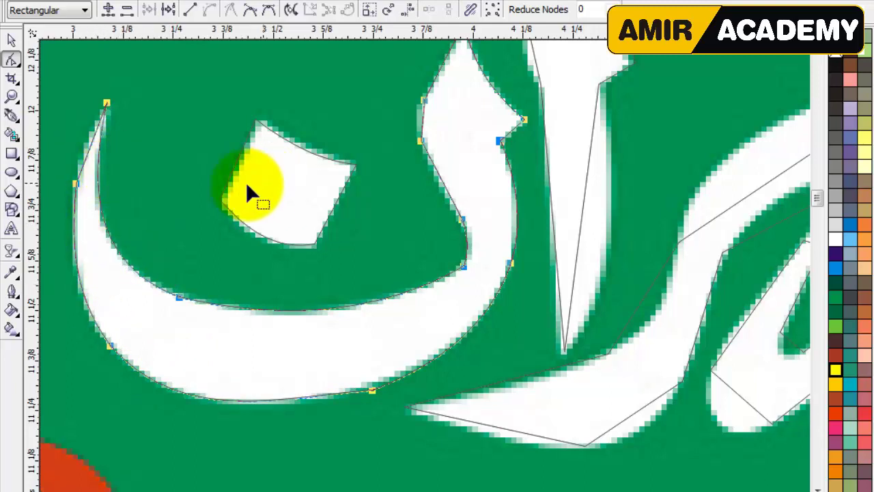
pyautogui.scroll(1, 104, 144)
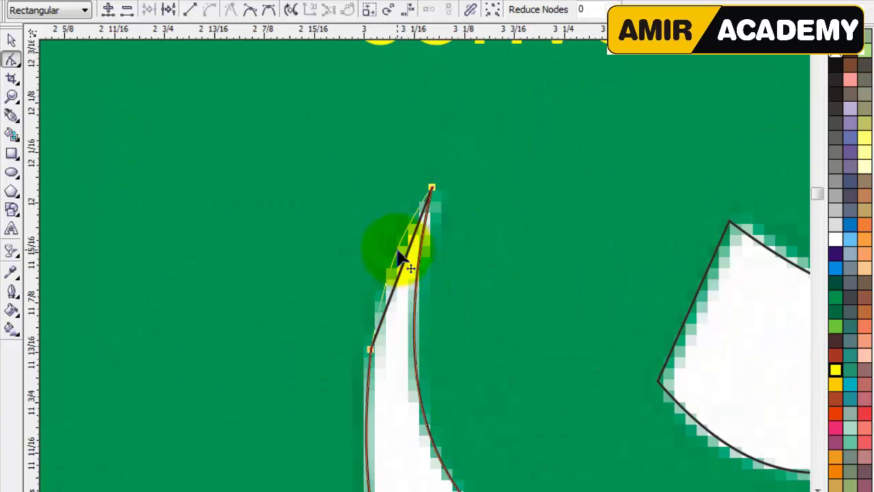
pyautogui.moveTo(398, 250); pyautogui.dragTo(398, 249)
pyautogui.scroll(-1, 424, 268)
pyautogui.click(552, 253)
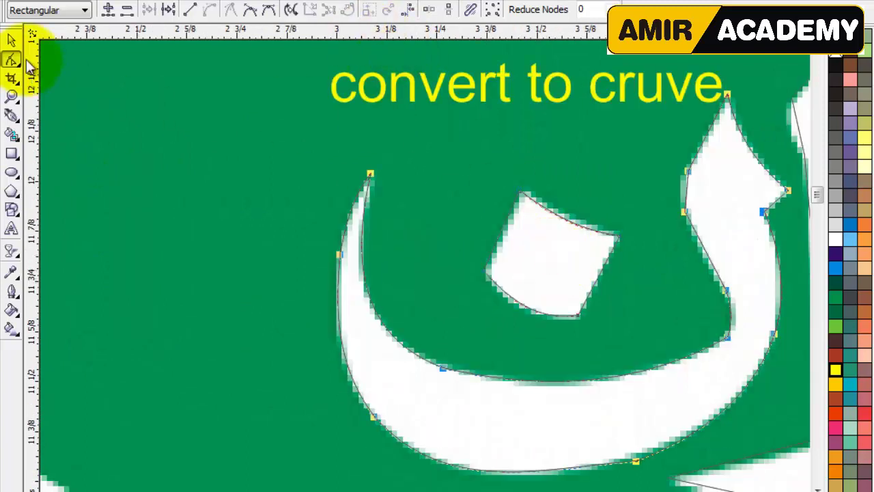
# Fill the bowl-shaped letter and its diamond dot with white and remove their outline
pyautogui.click(11, 39)
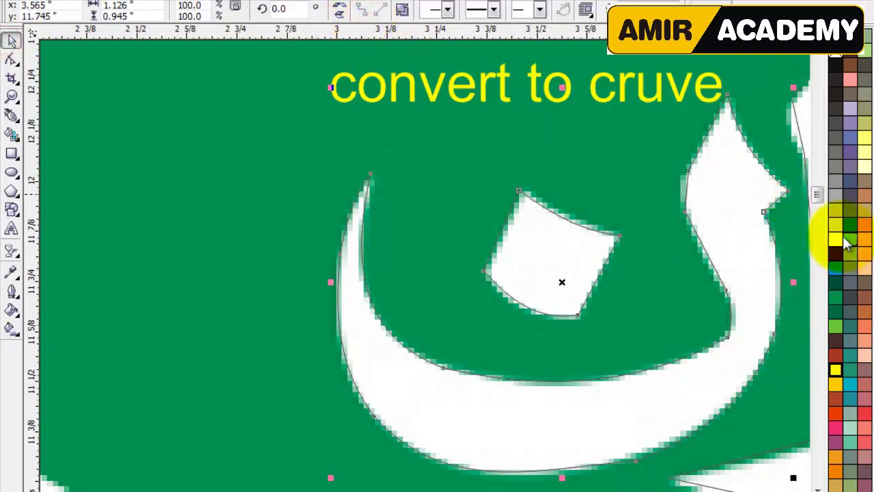
pyautogui.click(838, 239)
pyautogui.click(709, 478)
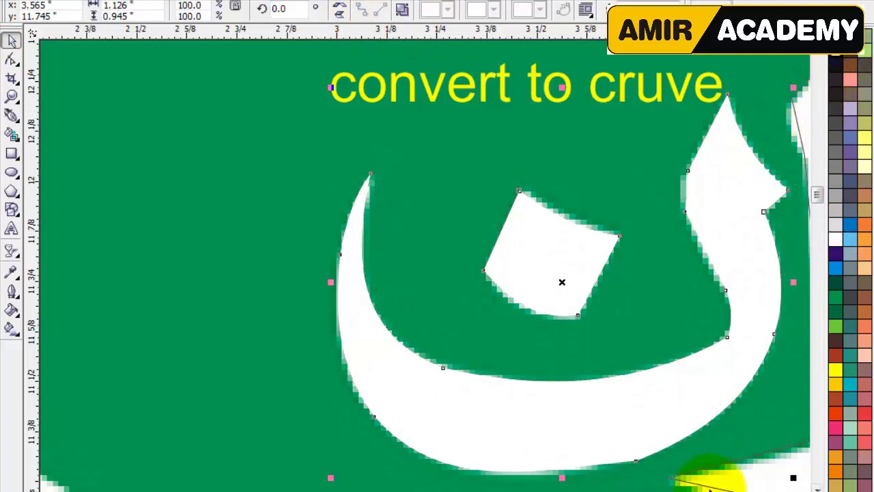
pyautogui.moveTo(564, 491); pyautogui.dragTo(585, 491)
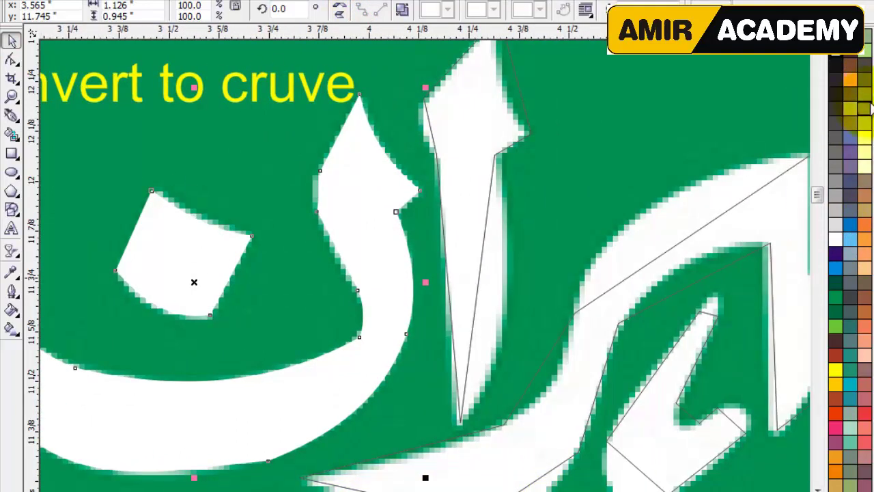
# Select all nodes of the tall vertical letter's outline with the Shape tool and convert its segments to curves
pyautogui.scroll(1, 497, 171)
pyautogui.press('F10')
pyautogui.click(497, 164)
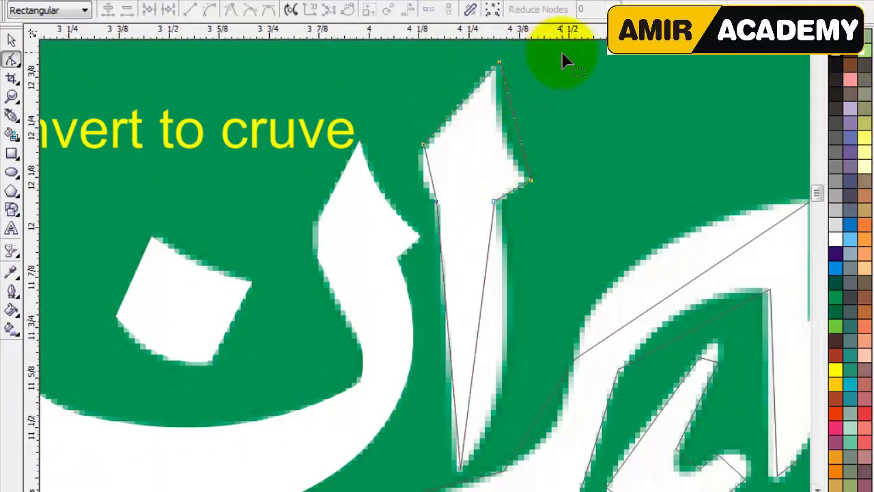
pyautogui.moveTo(303, 341); pyautogui.dragTo(290, 472)
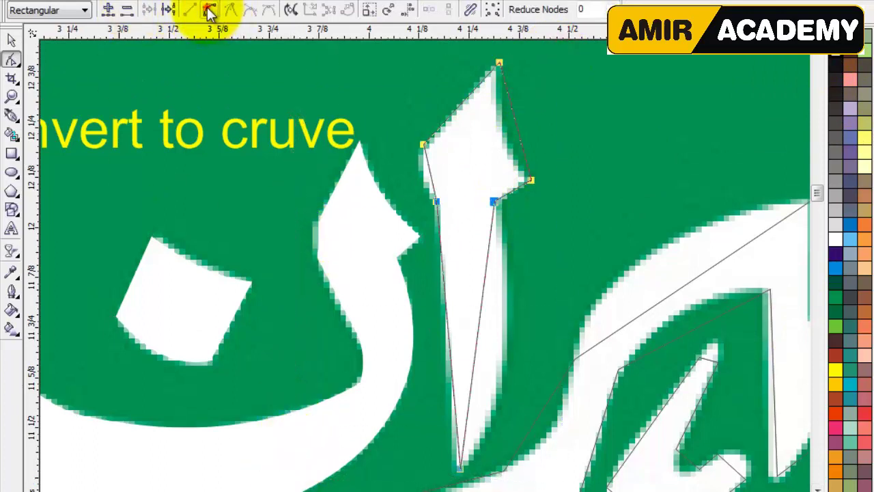
# Bend the vertical letter's head edges, left shoulder, short lower head edge and right stem side to follow the white artwork
pyautogui.moveTo(516, 126); pyautogui.dragTo(505, 136)
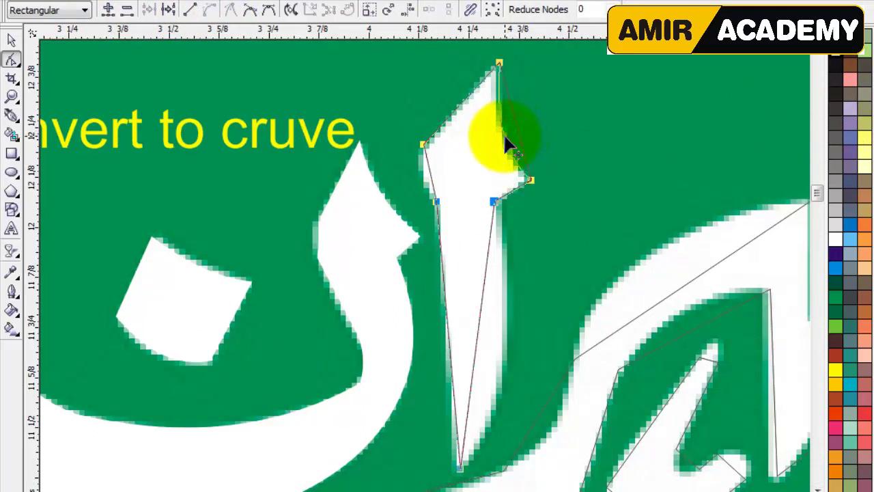
pyautogui.moveTo(406, 125); pyautogui.dragTo(449, 164)
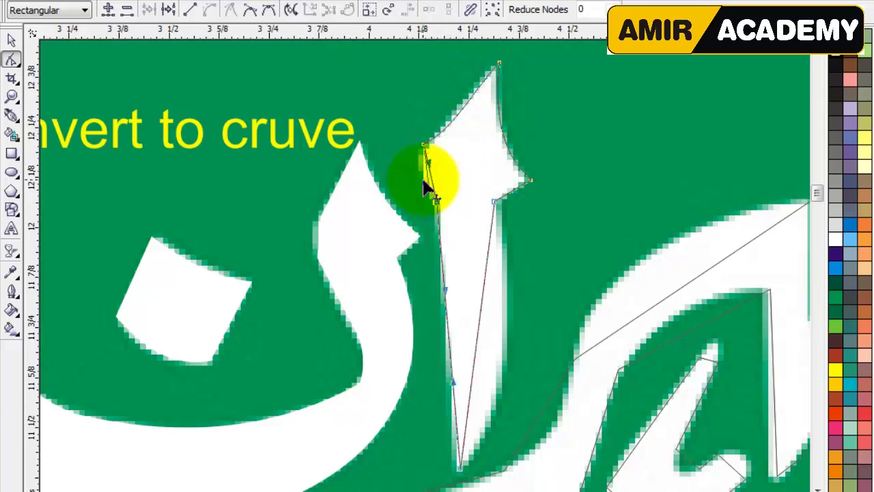
pyautogui.scroll(4, 445, 187)
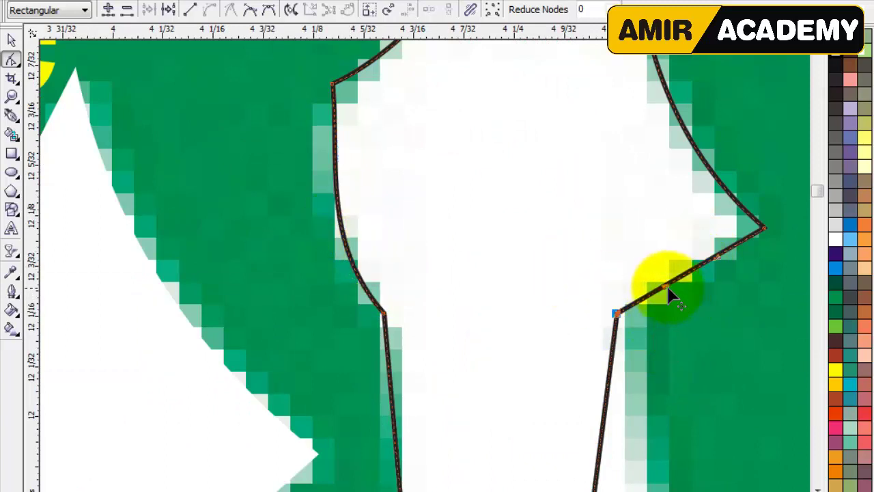
pyautogui.moveTo(667, 286); pyautogui.dragTo(722, 271)
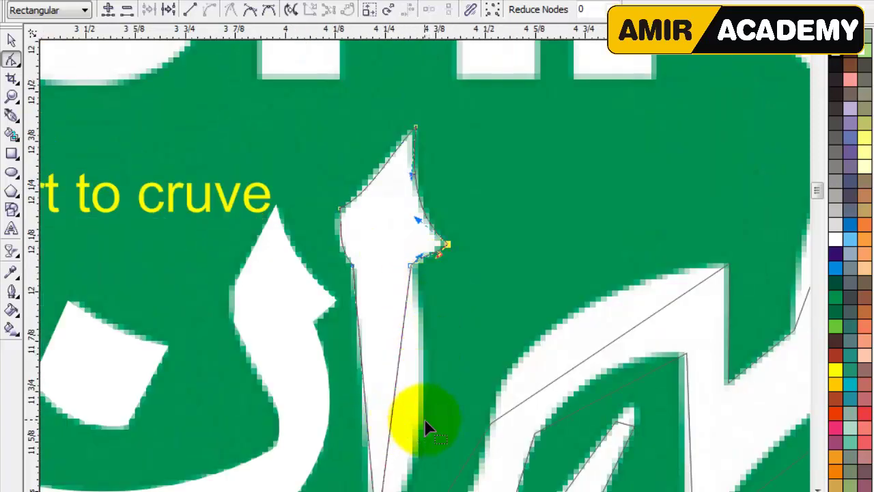
pyautogui.scroll(-1, 388, 417)
pyautogui.scroll(1, 425, 267)
pyautogui.moveTo(437, 389); pyautogui.dragTo(362, 324)
pyautogui.moveTo(424, 295); pyautogui.dragTo(485, 288)
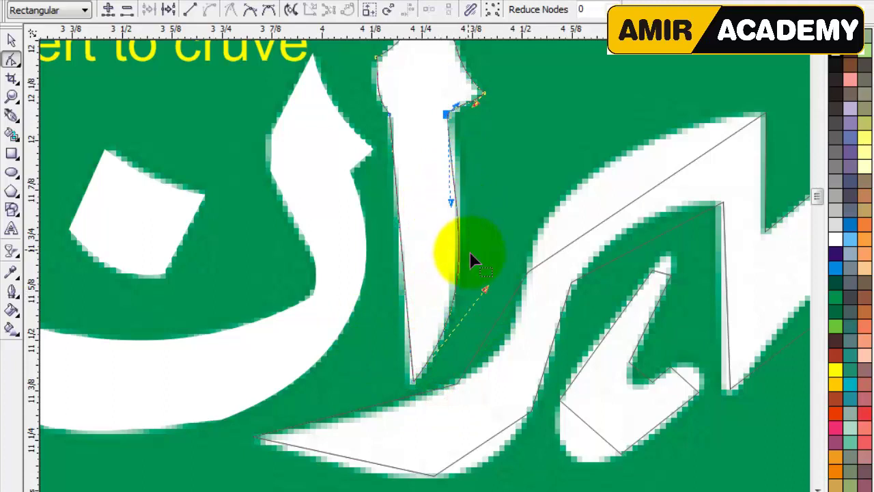
# Fill the vertical letter white without an outline and combine it with the bowl-shaped letter and dot
pyautogui.scroll(-2, 474, 250)
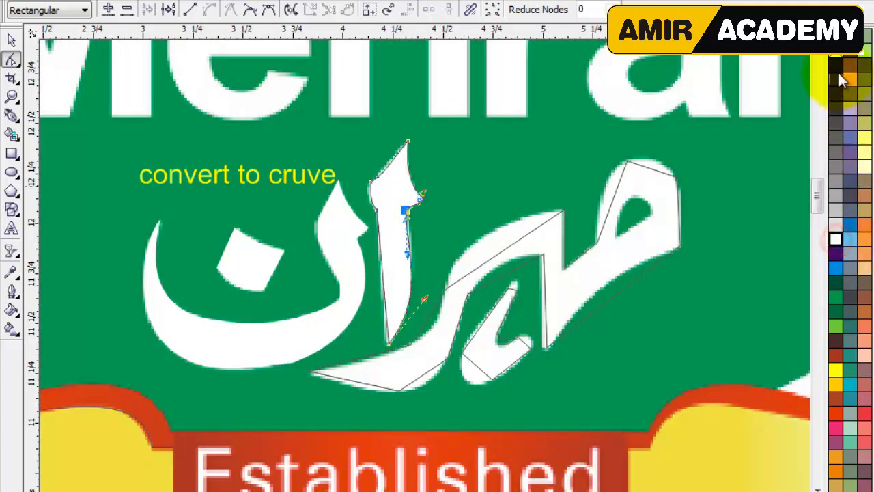
pyautogui.keyDown('shift'); pyautogui.click(343, 213); pyautogui.keyUp('shift')
pyautogui.click(11, 40)
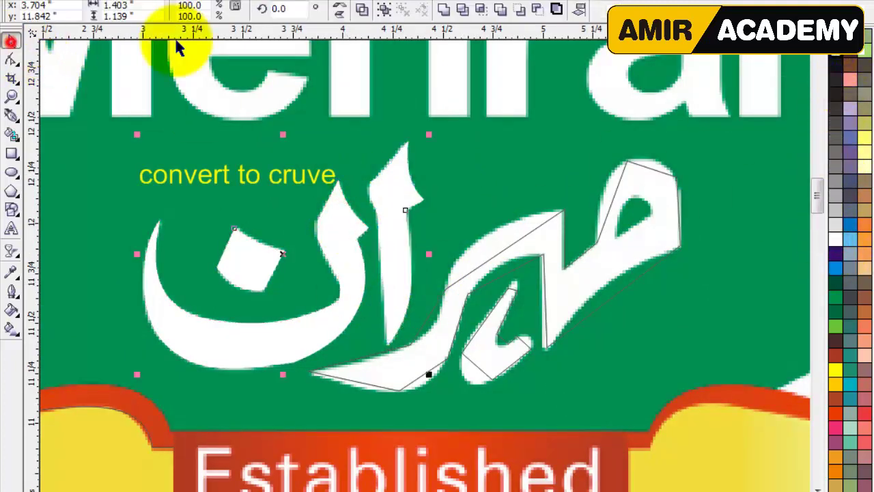
pyautogui.click(363, 10)
pyautogui.click(513, 189)
pyautogui.click(401, 205)
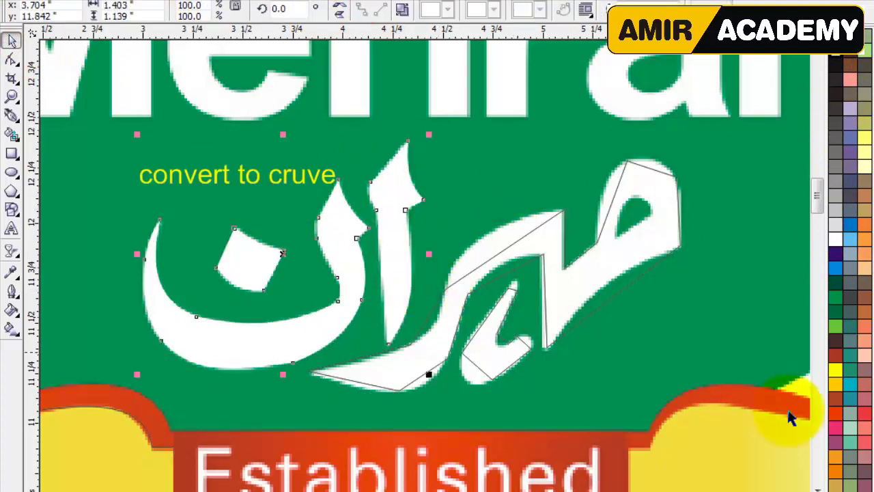
# Try light green and dark purple fills on the combined letters, then fill them with yellow
pyautogui.click(834, 387)
pyautogui.click(839, 324)
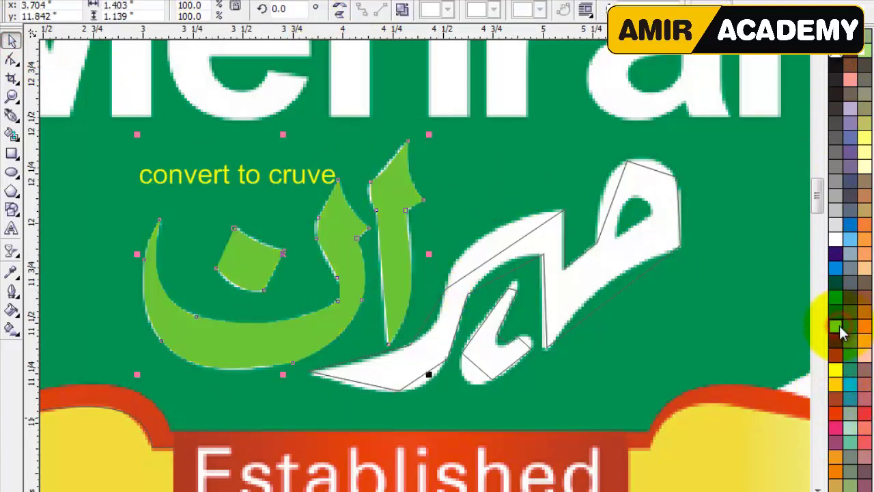
pyautogui.click(836, 253)
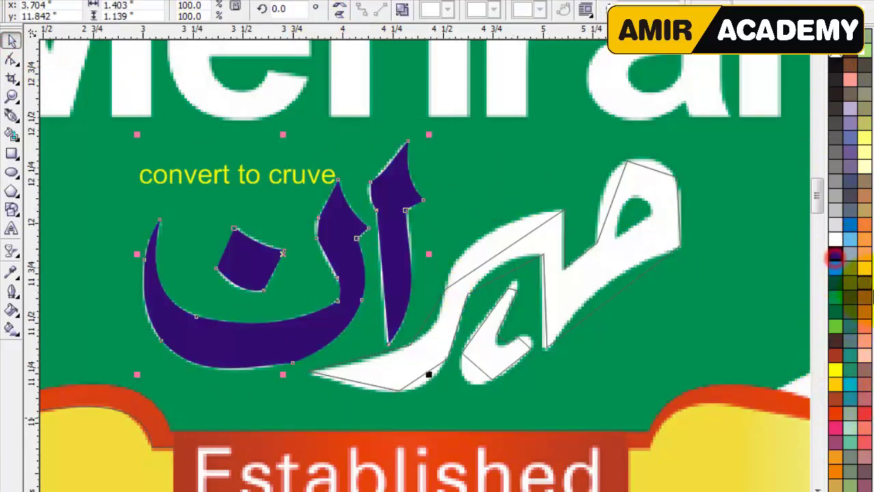
pyautogui.click(836, 379)
# Select all nodes of the large joined letter outline beside the yellow letters and convert its segments to curves
pyautogui.scroll(2, 539, 278)
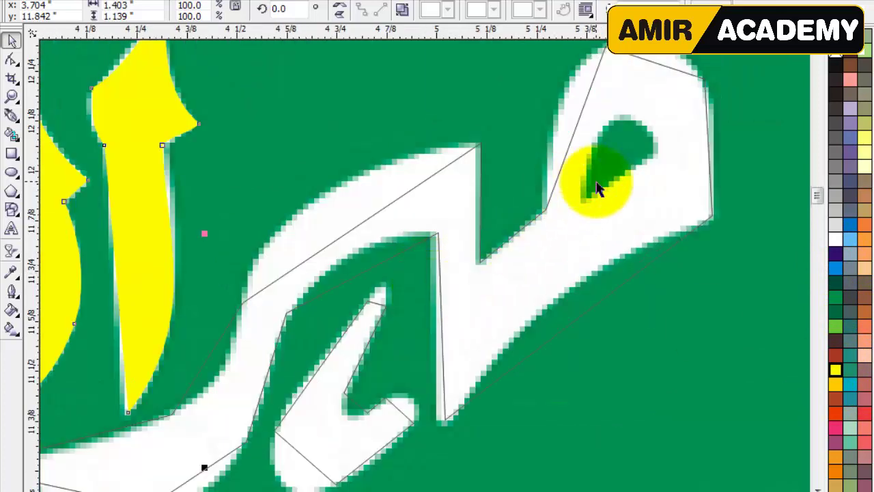
pyautogui.press('F10')
pyautogui.click(536, 221)
pyautogui.scroll(-2, 523, 205)
pyautogui.moveTo(513, 178); pyautogui.dragTo(258, 362)
pyautogui.click(210, 10)
# Bend the left and top edges of the joined letter's rounded head to match the white artwork
pyautogui.scroll(2, 441, 222)
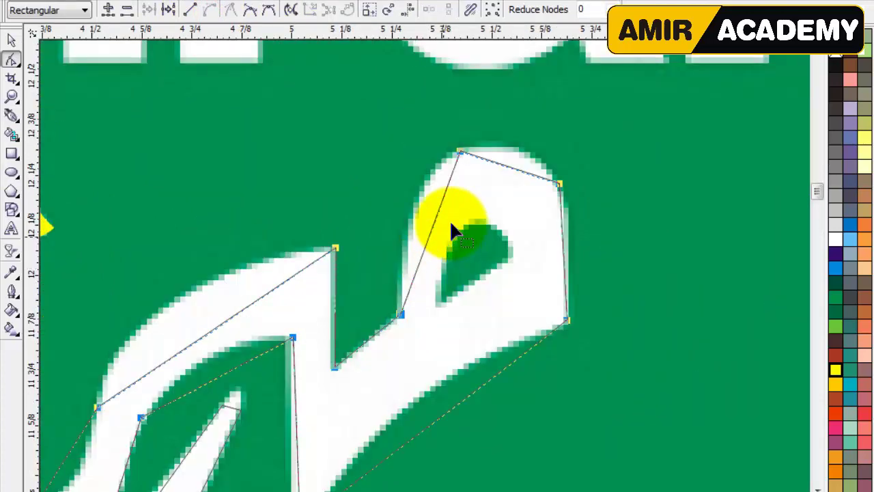
pyautogui.scroll(2, 450, 224)
pyautogui.moveTo(405, 273); pyautogui.dragTo(363, 234)
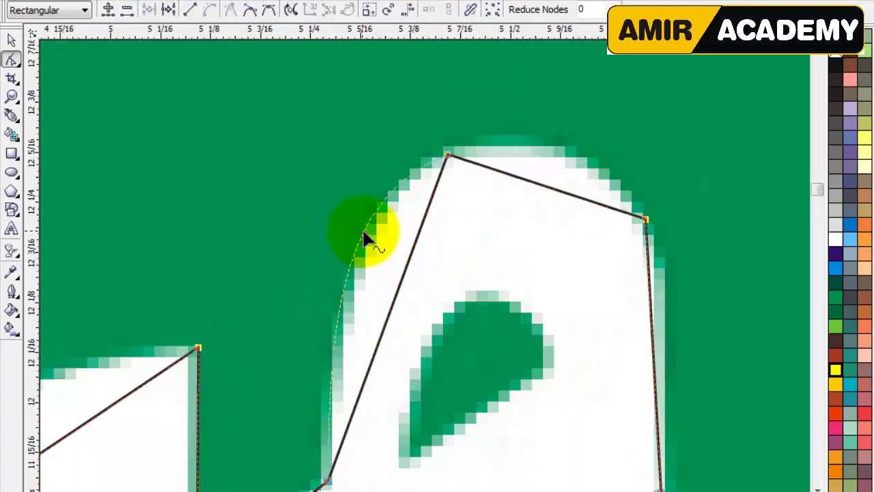
pyautogui.click(545, 187)
pyautogui.moveTo(559, 165); pyautogui.dragTo(561, 153)
pyautogui.scroll(-1, 639, 410)
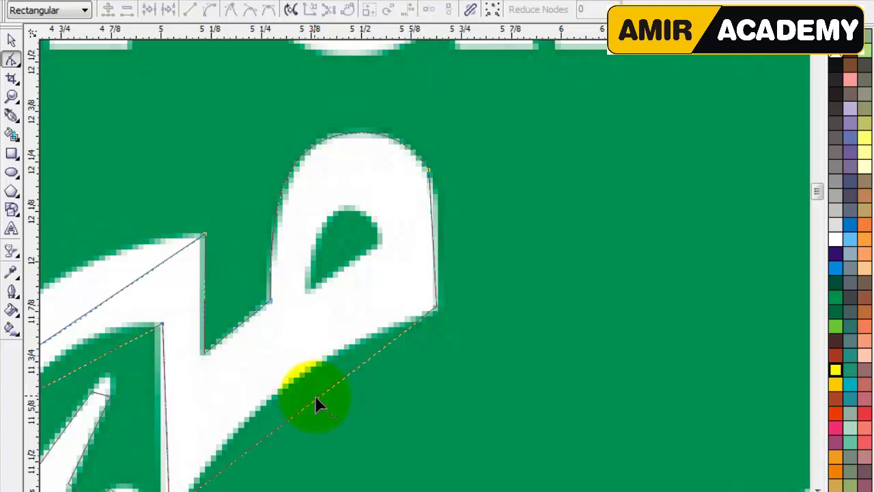
# Bend the joined letter's long lower right edge, the arch's inner and outer edges and the neck edges into matching curves
pyautogui.scroll(-1, 315, 398)
pyautogui.scroll(-2, 328, 322)
pyautogui.scroll(3, 398, 211)
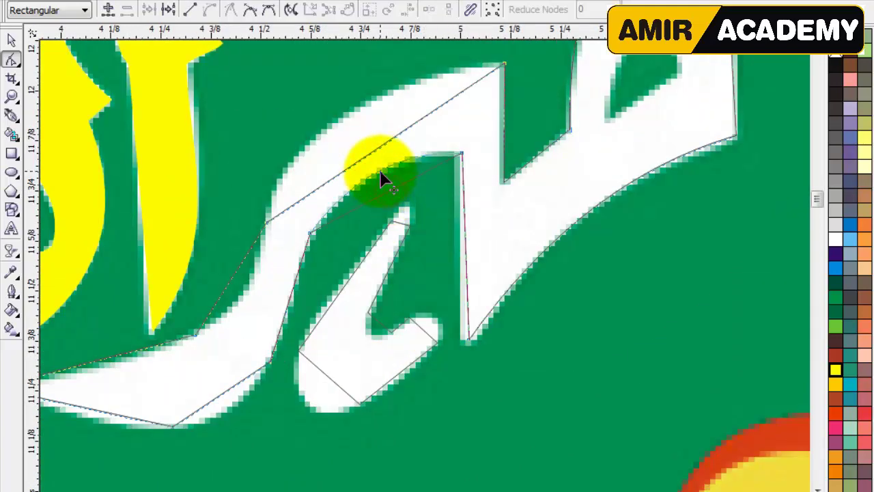
pyautogui.moveTo(396, 136); pyautogui.dragTo(351, 121)
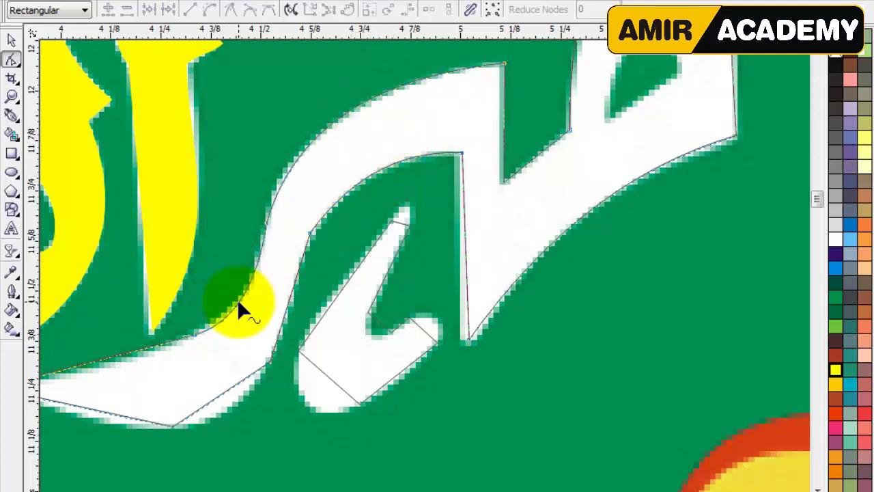
pyautogui.scroll(-1, 226, 390)
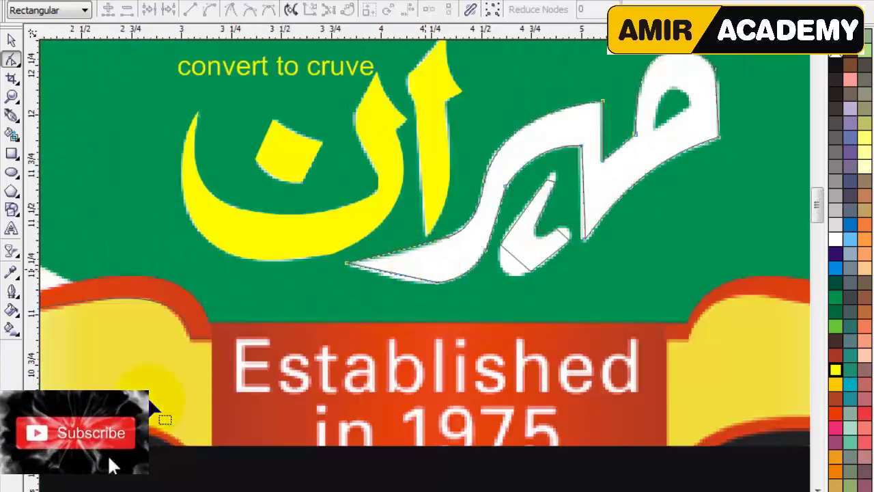
# Bend the lower and upper edges of the joined letter's pointed tail and the right side of its rounded head
pyautogui.scroll(2, 406, 276)
pyautogui.click(380, 290)
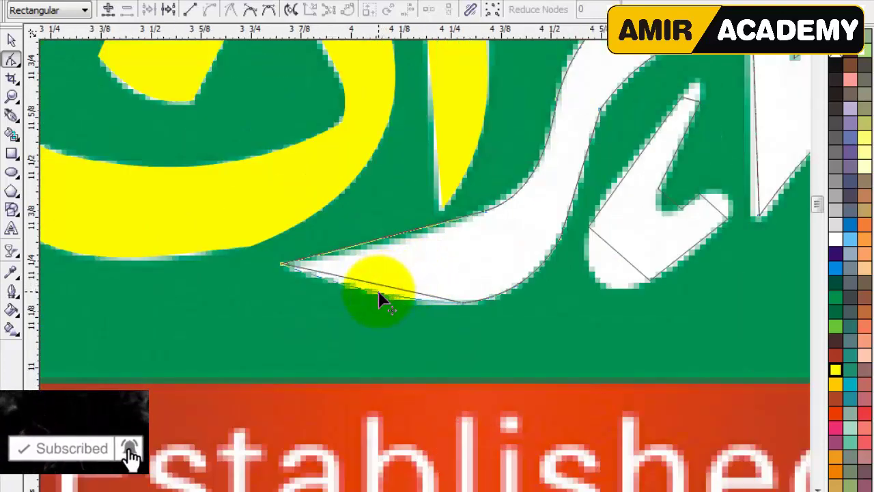
pyautogui.moveTo(379, 292); pyautogui.dragTo(379, 294)
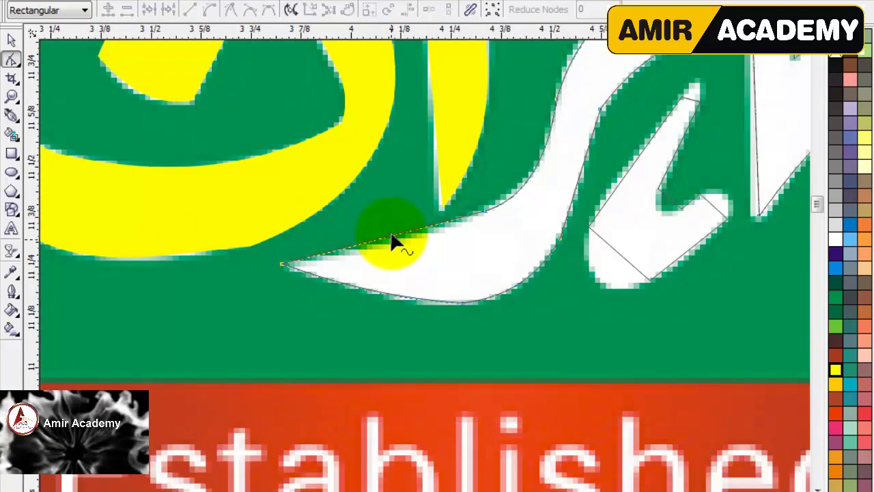
pyautogui.scroll(-2, 398, 247)
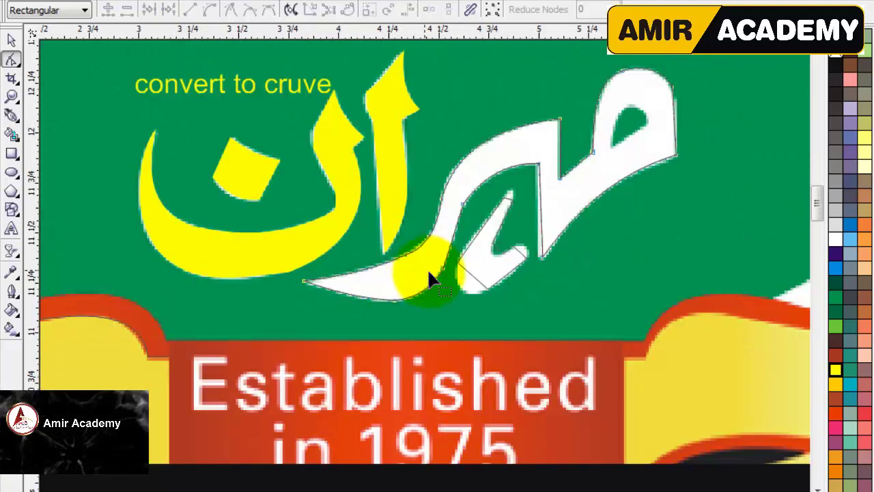
pyautogui.scroll(3, 661, 137)
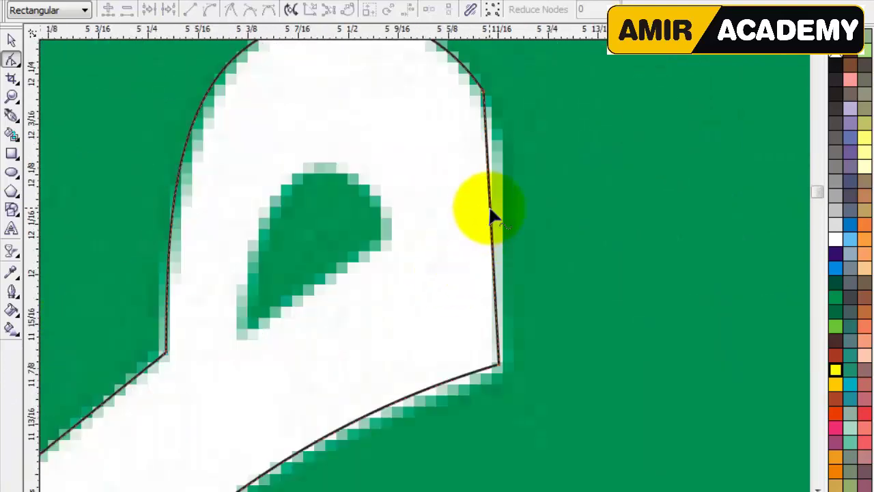
# Trace the green opening inside the rounded head with a closed three-point Pen outline
pyautogui.click(11, 115)
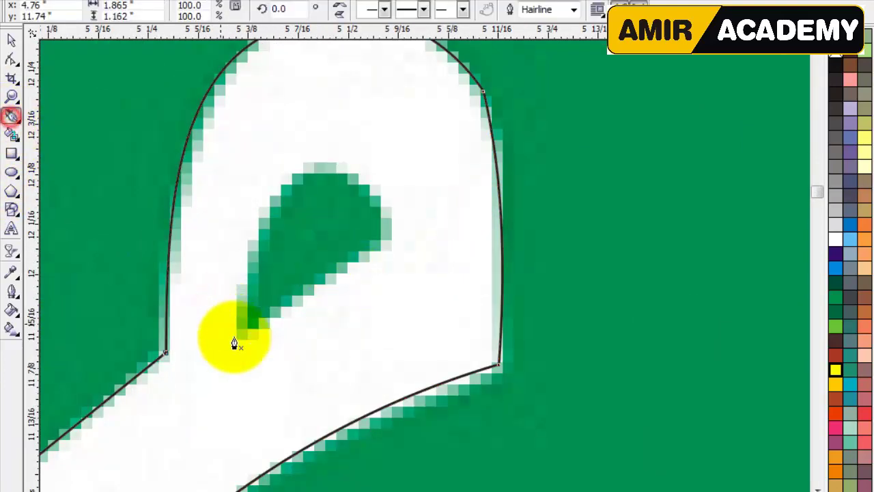
pyautogui.click(241, 330)
pyautogui.click(393, 229)
pyautogui.click(311, 166)
pyautogui.click(241, 330)
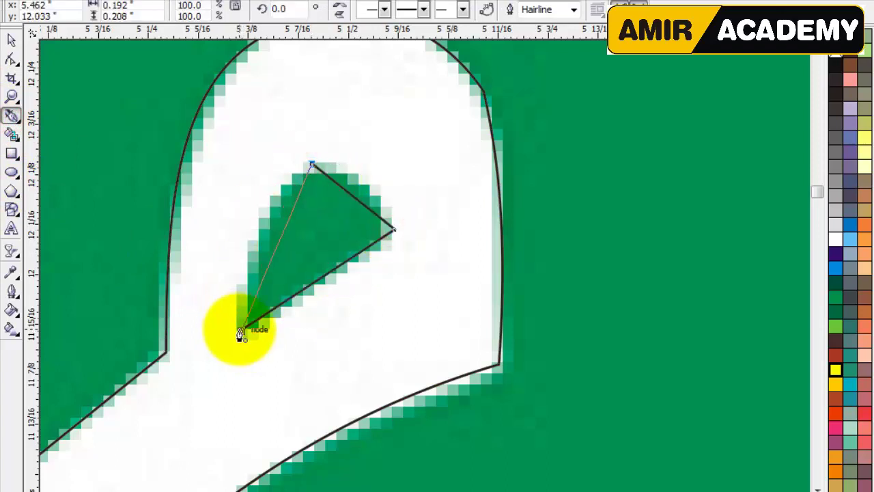
# Convert the sides of the three-point opening outline to curves and bend them to match the green opening
pyautogui.click(12, 63)
pyautogui.moveTo(226, 117); pyautogui.dragTo(476, 372)
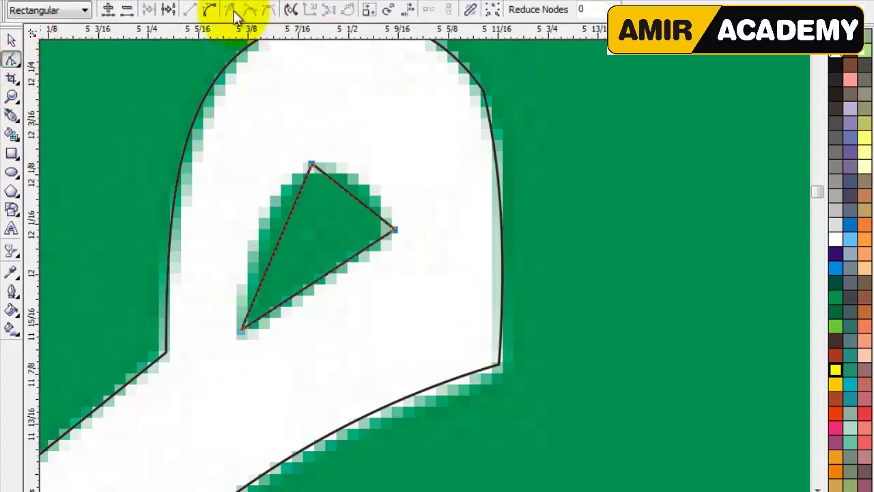
pyautogui.click(209, 10)
pyautogui.moveTo(360, 187); pyautogui.dragTo(363, 179)
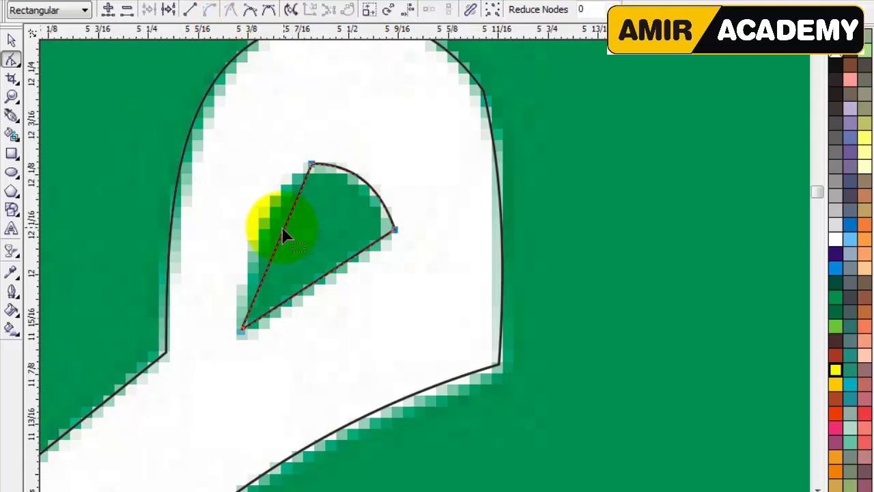
pyautogui.click(282, 226)
pyautogui.moveTo(280, 234); pyautogui.dragTo(260, 227)
pyautogui.click(343, 272)
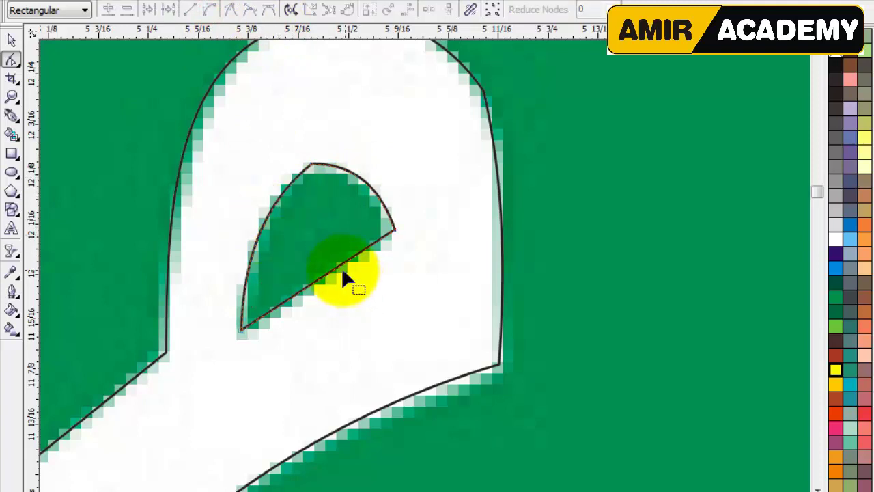
pyautogui.moveTo(341, 275)
pyautogui.mouseDown()
pyautogui.moveTo(343, 287)
pyautogui.moveTo(336, 281)
pyautogui.mouseUp()
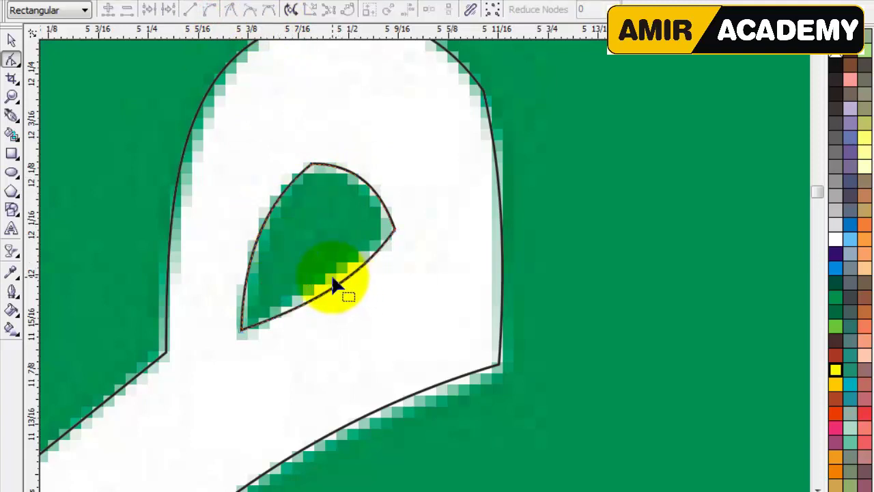
# Combine the opening with the joined letter's outline and fill the letter with yellow, without an outline
pyautogui.click(11, 39)
pyautogui.click(480, 93)
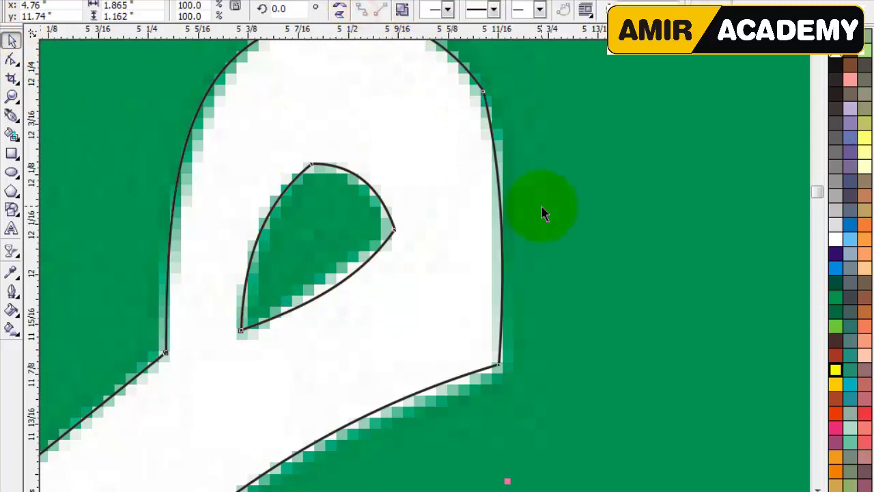
pyautogui.click(473, 202)
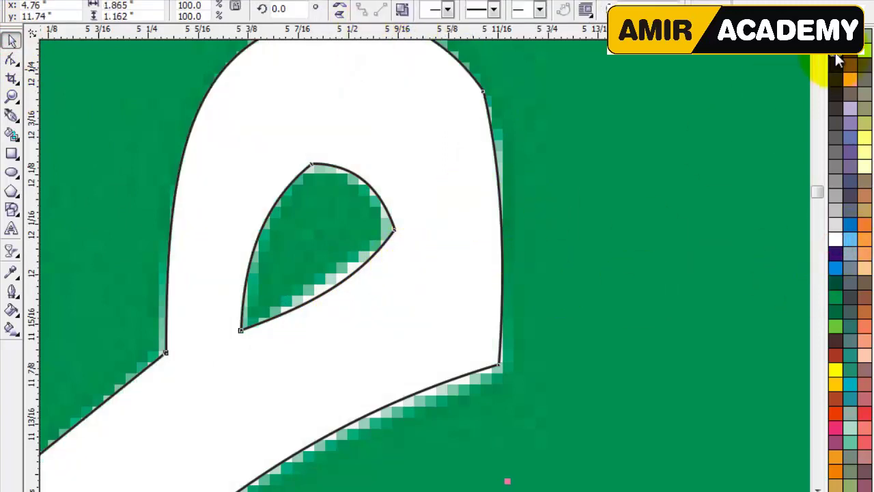
pyautogui.scroll(-2, 430, 273)
pyautogui.scroll(-1, 423, 275)
pyautogui.click(409, 491)
pyautogui.click(409, 491)
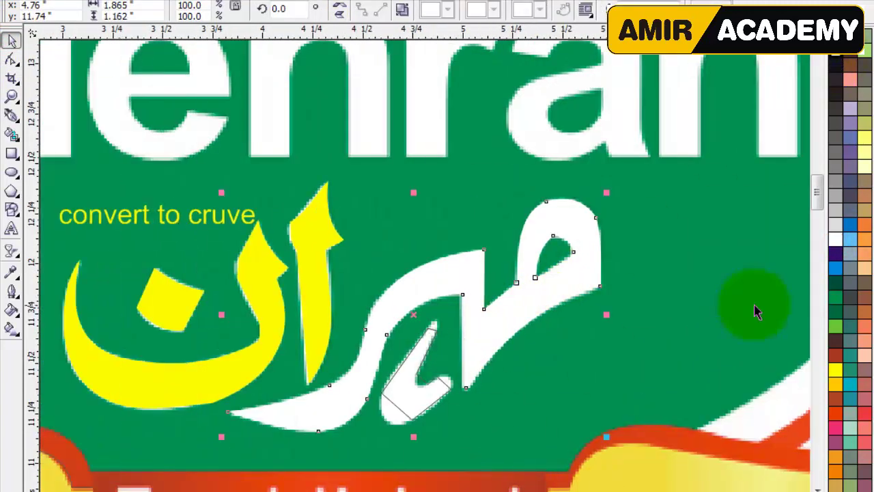
pyautogui.click(841, 374)
# Convert the small hook's segments to curves and bend its rounded base, sides, inner notch and short end to match the artwork
pyautogui.scroll(2, 444, 360)
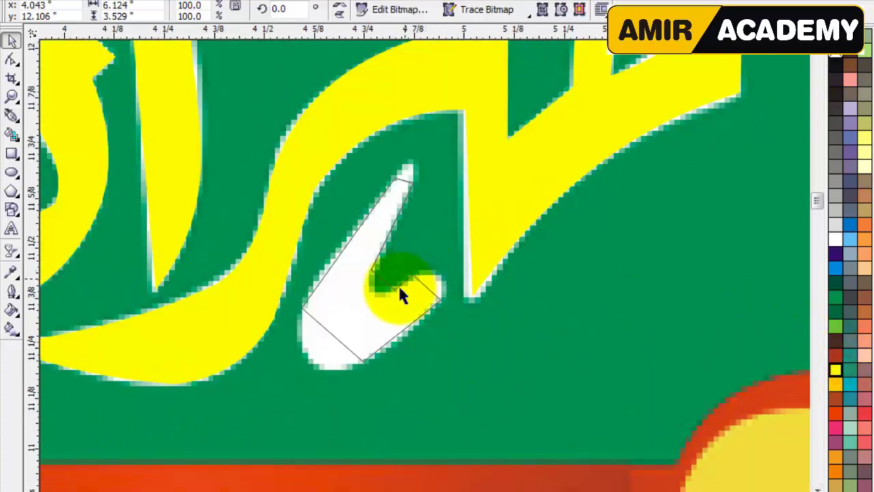
pyautogui.press('F10')
pyautogui.click(399, 292)
pyautogui.scroll(1, 370, 316)
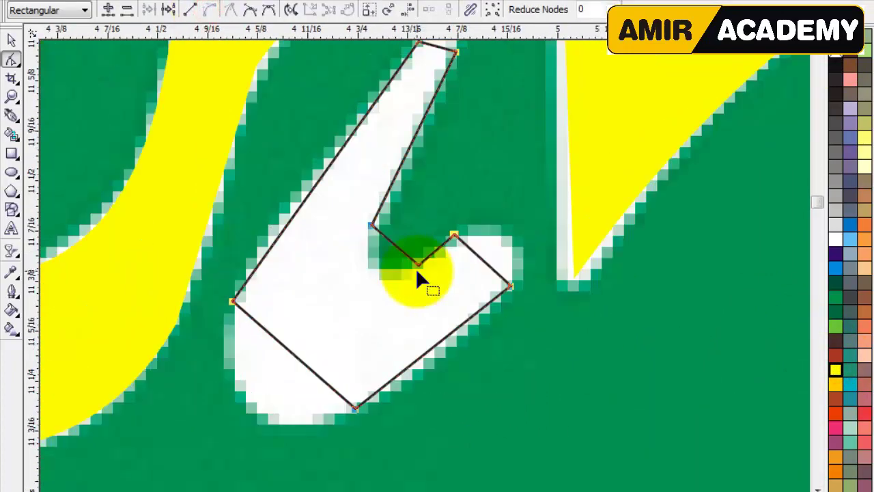
pyautogui.moveTo(303, 363); pyautogui.dragTo(271, 402)
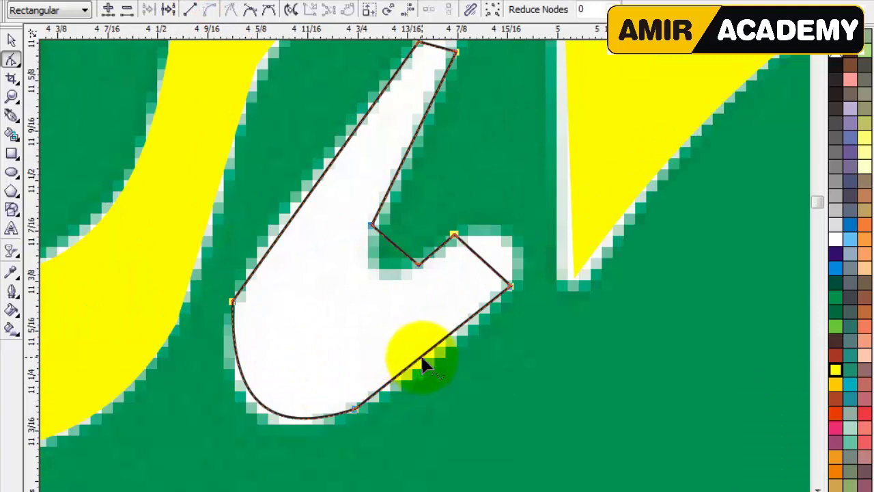
pyautogui.moveTo(421, 356); pyautogui.dragTo(424, 361)
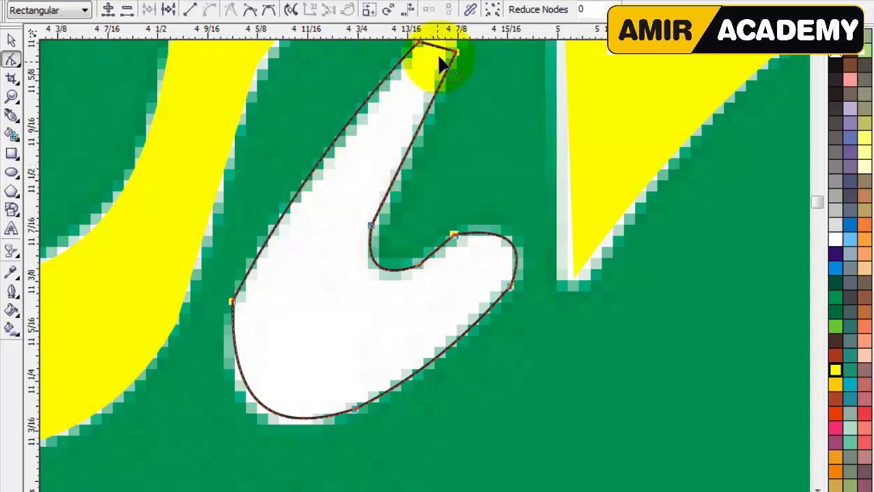
# Bend the small hook's upper end into a narrow rounded tip and fill the hook with yellow, without an outline
pyautogui.scroll(1, 441, 54)
pyautogui.moveTo(420, 259); pyautogui.dragTo(445, 218)
pyautogui.moveTo(464, 184); pyautogui.dragTo(464, 185)
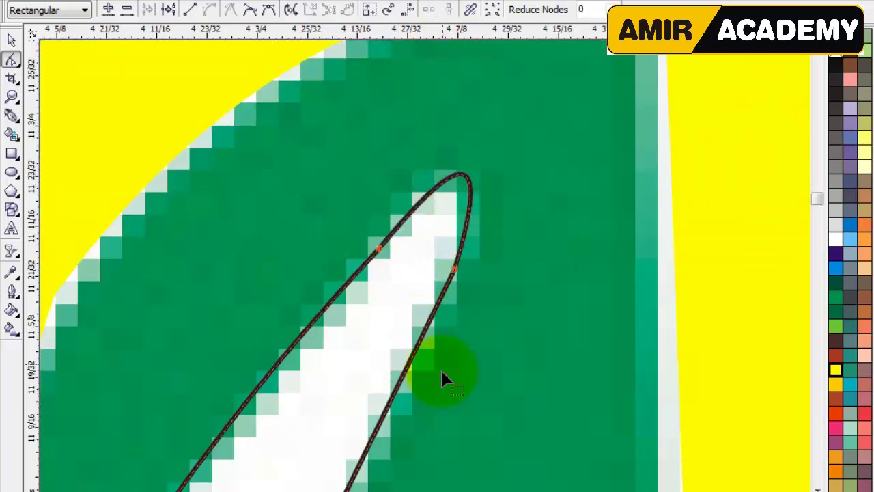
pyautogui.scroll(-4, 447, 355)
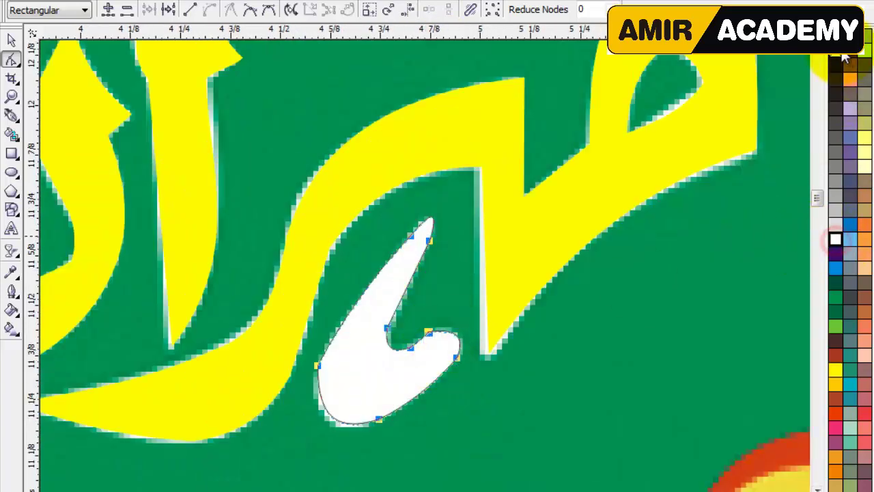
pyautogui.click(835, 369)
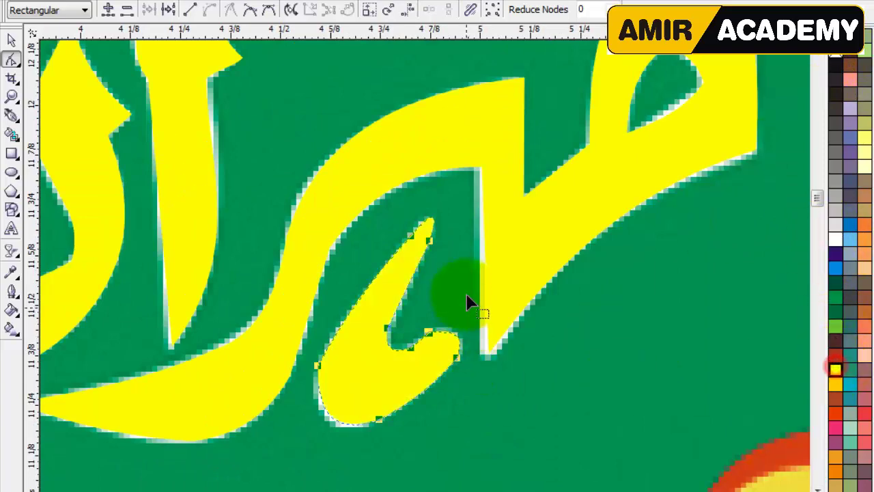
# Combine the small yellow hook with the joined letter into one curve
pyautogui.keyDown('shift'); pyautogui.click(499, 143); pyautogui.keyUp('shift')
pyautogui.click(11, 41)
pyautogui.click(365, 11)
pyautogui.scroll(-1, 431, 251)
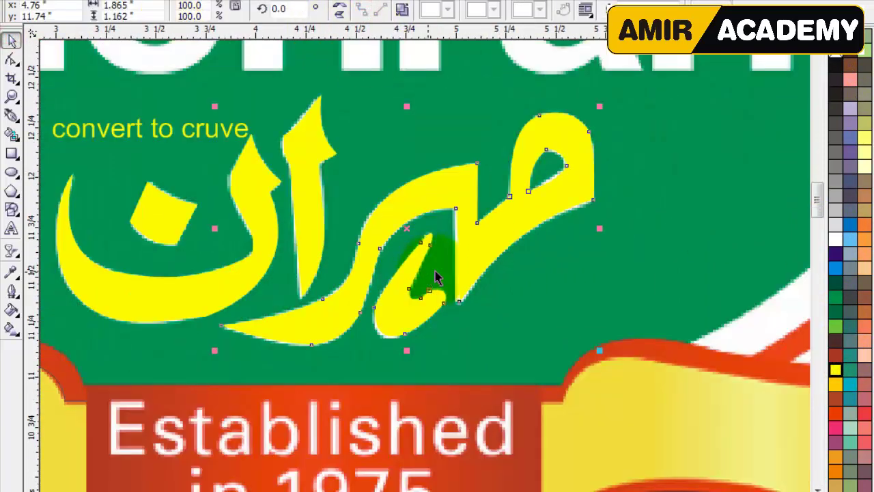
pyautogui.moveTo(431, 209); pyautogui.dragTo(547, 211)
pyautogui.hotkey('ctrl', 'z')
# Combine all the yellow letters and the dot into one curve and move it off the logo, below the existing yellow copy
pyautogui.keyDown('shift'); pyautogui.click(309, 151); pyautogui.keyUp('shift')
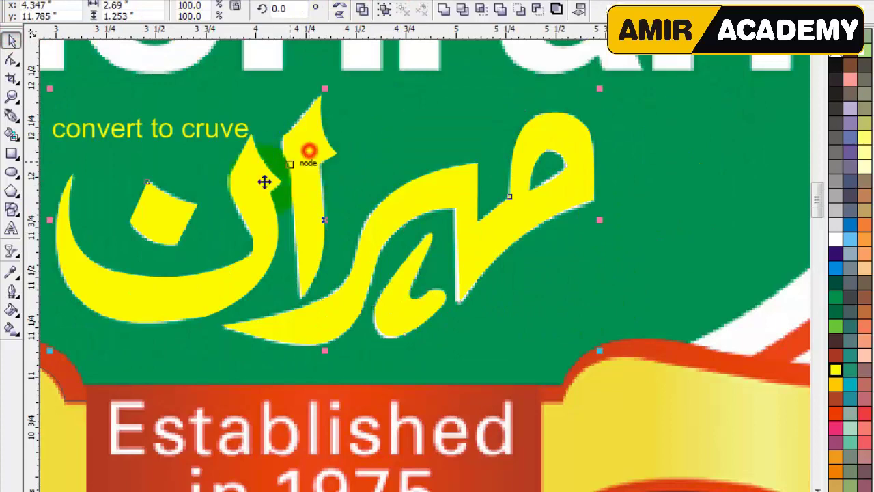
pyautogui.click(362, 9)
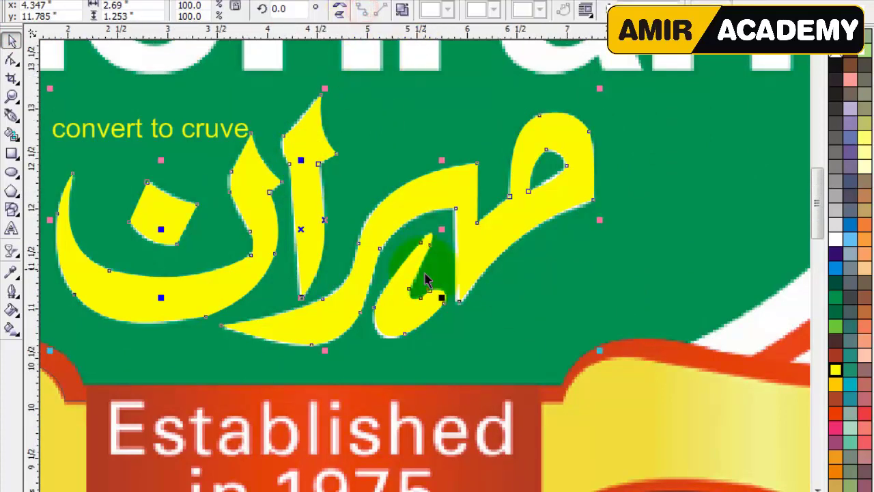
pyautogui.scroll(-3, 387, 247)
pyautogui.moveTo(387, 247); pyautogui.dragTo(652, 295)
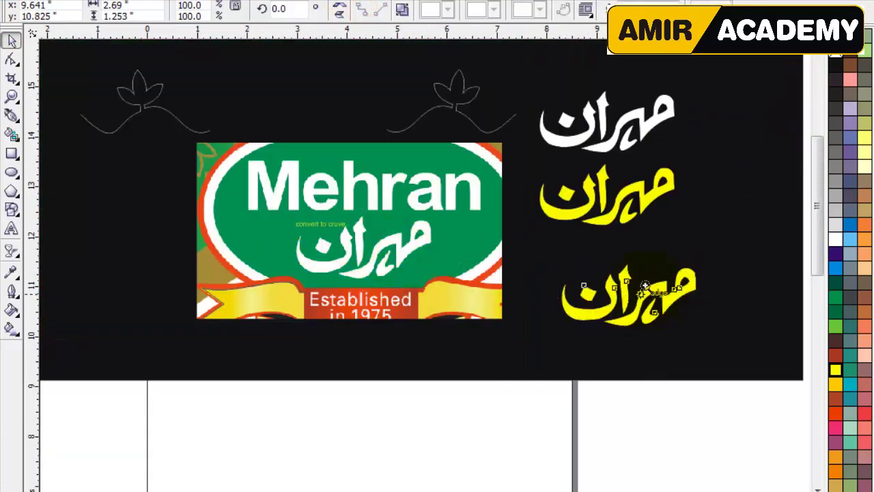
# Fill the traced name with white and move it closer beneath the yellow copy
pyautogui.press('z')
pyautogui.moveTo(741, 217); pyautogui.dragTo(318, 353)
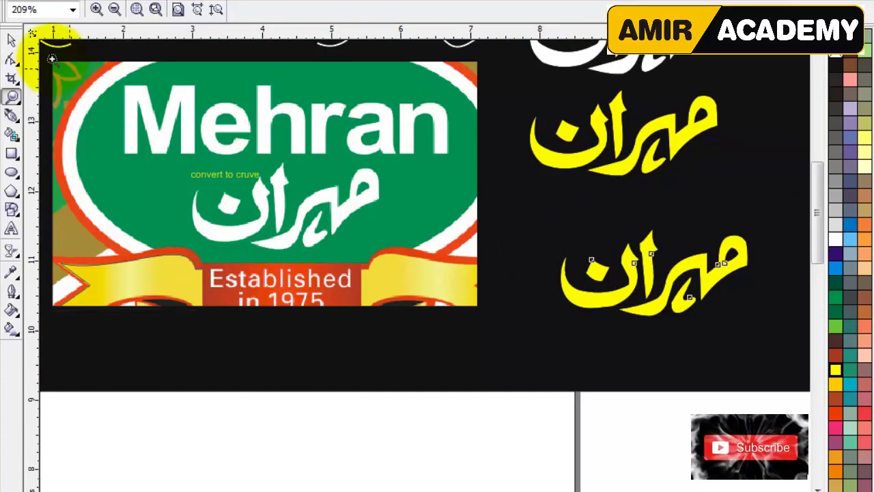
pyautogui.click(12, 40)
pyautogui.click(834, 239)
pyautogui.click(684, 275)
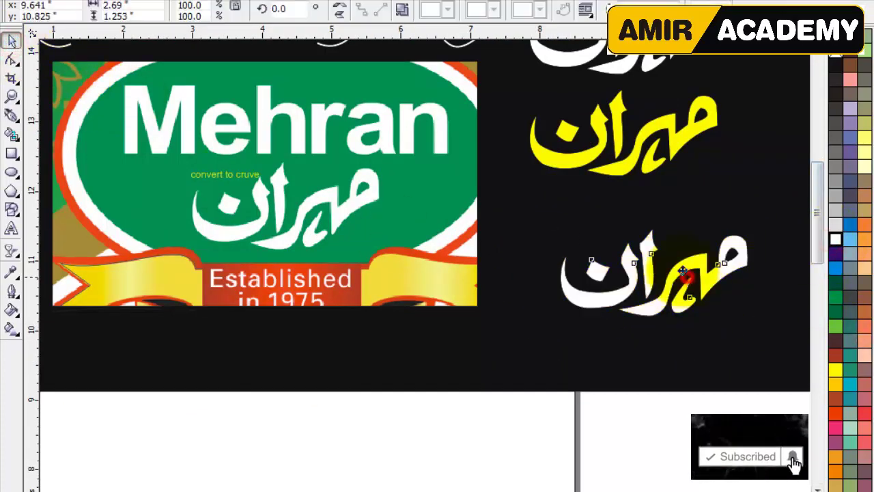
pyautogui.moveTo(685, 275); pyautogui.dragTo(639, 243)
# Examine the white traced name's curves up close and in full-screen preview
pyautogui.scroll(1, 639, 243)
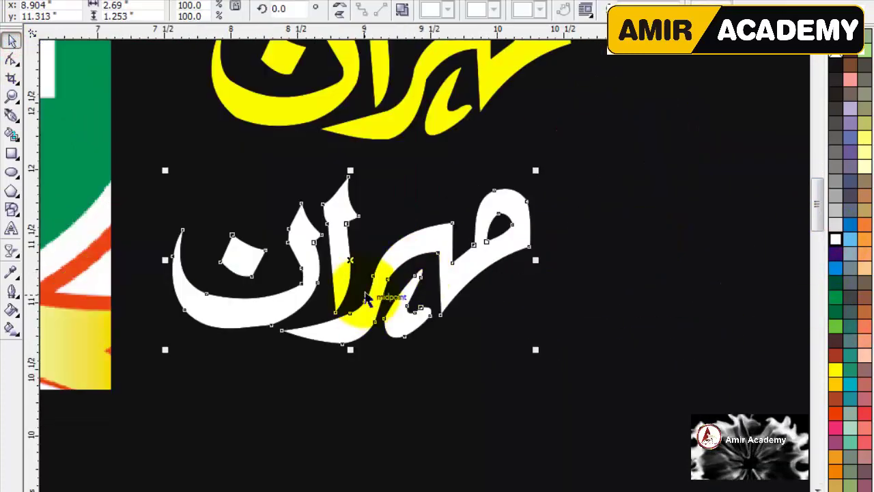
pyautogui.scroll(2, 366, 299)
pyautogui.scroll(-2, 437, 277)
pyautogui.press('z')
pyautogui.moveTo(177, 135); pyautogui.dragTo(627, 338)
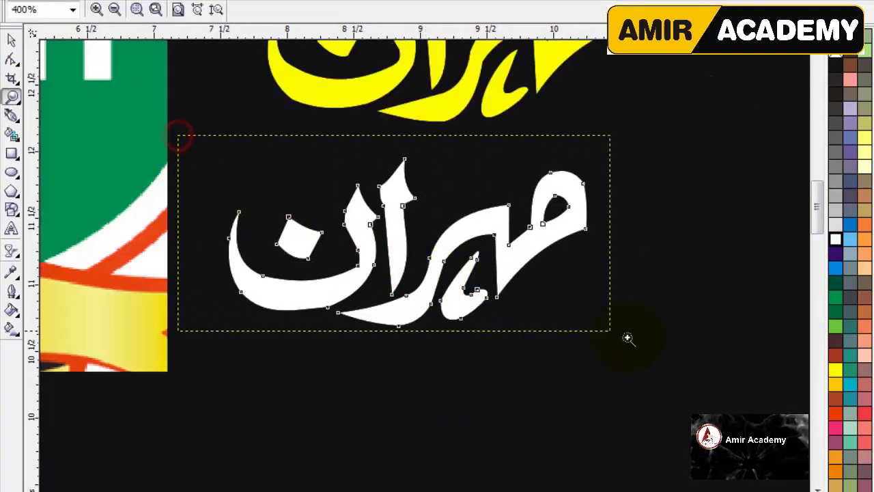
pyautogui.moveTo(816, 208)
pyautogui.mouseDown()
pyautogui.moveTo(820, 214)
pyautogui.moveTo(822, 201)
pyautogui.mouseUp()
pyautogui.press('F9')
pyautogui.click(534, 241)
pyautogui.rightClick(423, 271)
# Move the white name beside the yellow copy and compare the two in full-screen preview
pyautogui.click(10, 40)
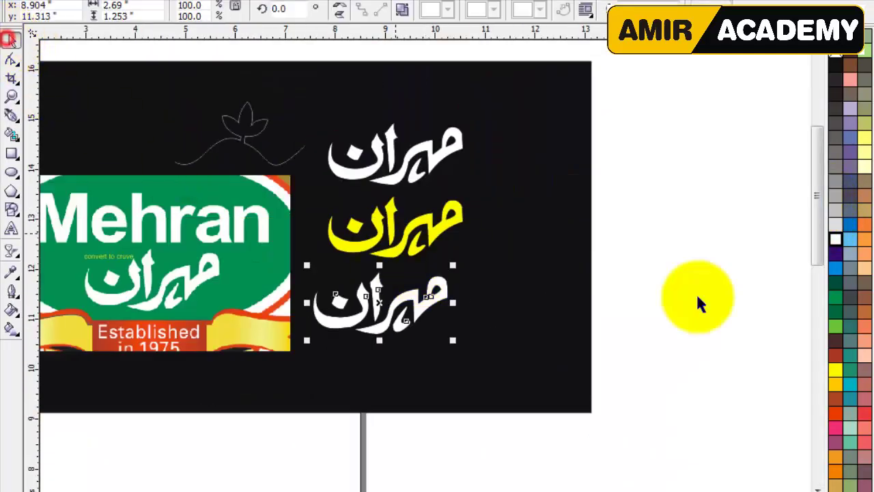
pyautogui.click(701, 297)
pyautogui.moveTo(540, 280); pyautogui.dragTo(570, 243)
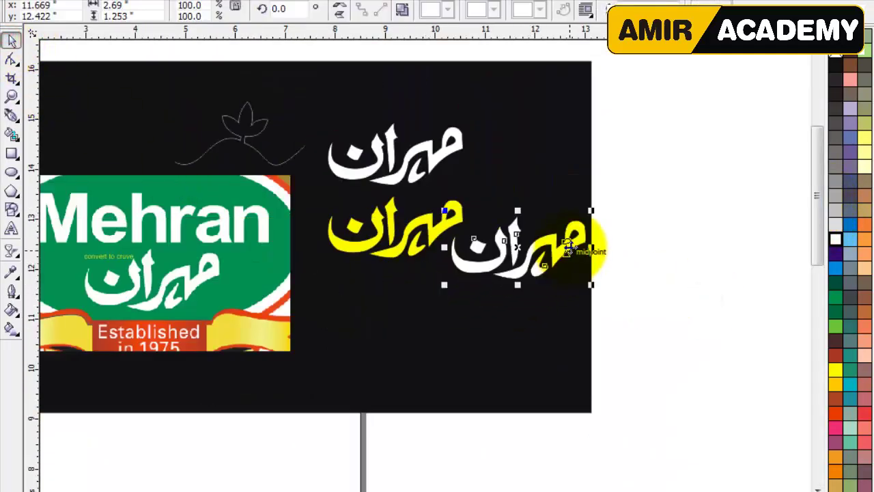
pyautogui.press('z')
pyautogui.moveTo(292, 175); pyautogui.dragTo(647, 296)
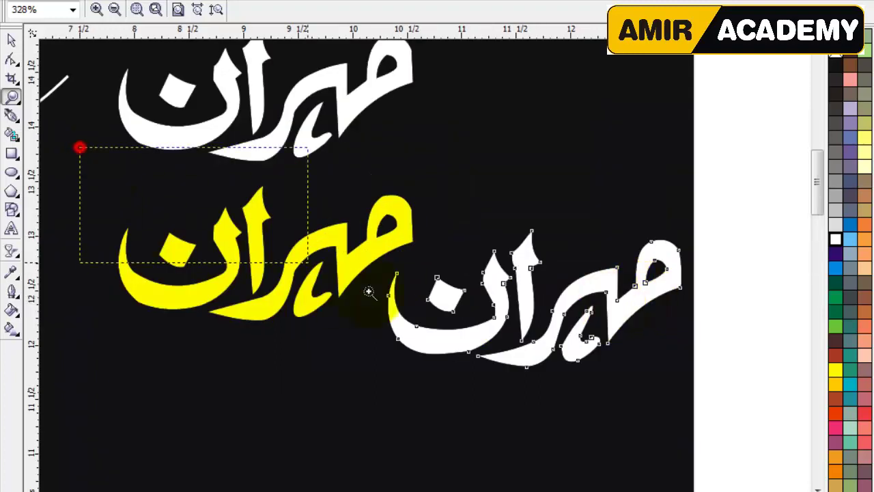
pyautogui.moveTo(368, 292); pyautogui.dragTo(693, 414)
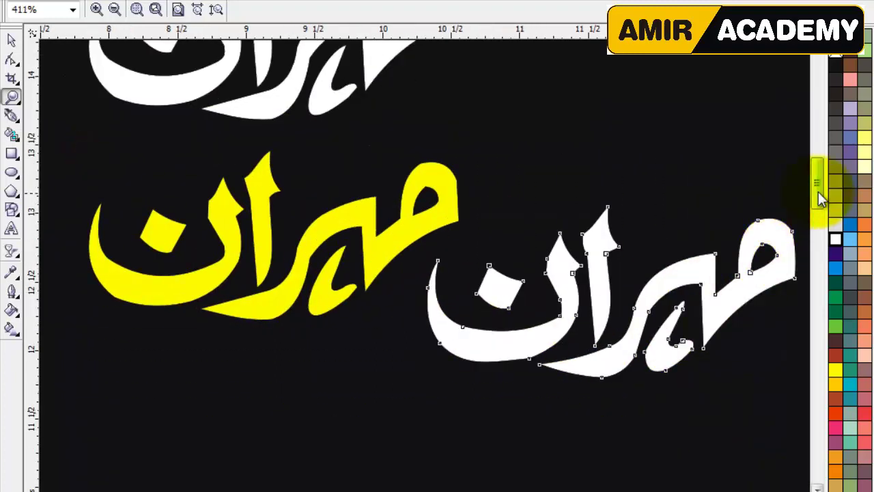
pyautogui.moveTo(818, 191); pyautogui.dragTo(819, 202)
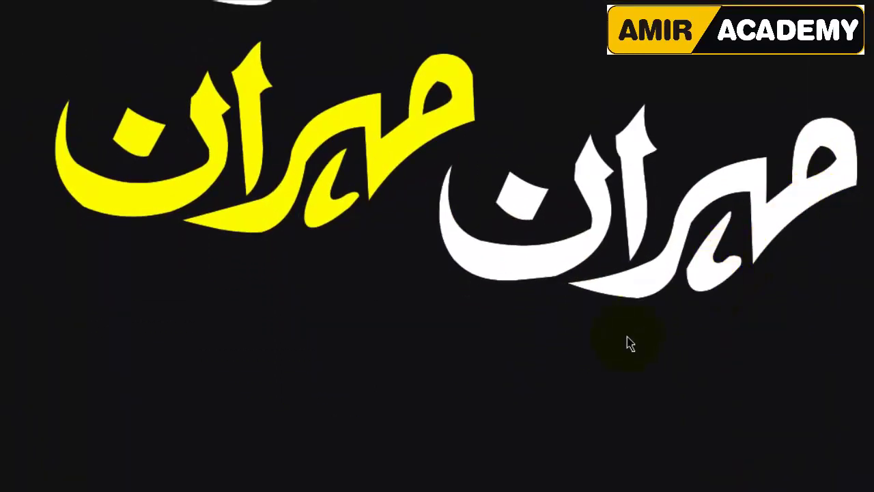
pyautogui.click(570, 254)
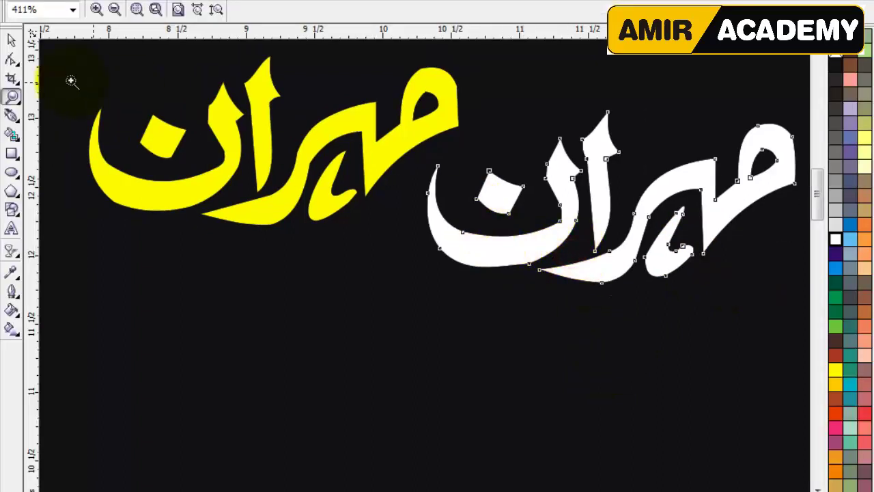
# Place a duplicate of the white name below the yellow copy and fill the duplicate with golden yellow
pyautogui.click(11, 41)
pyautogui.moveTo(567, 233); pyautogui.dragTo(289, 398)
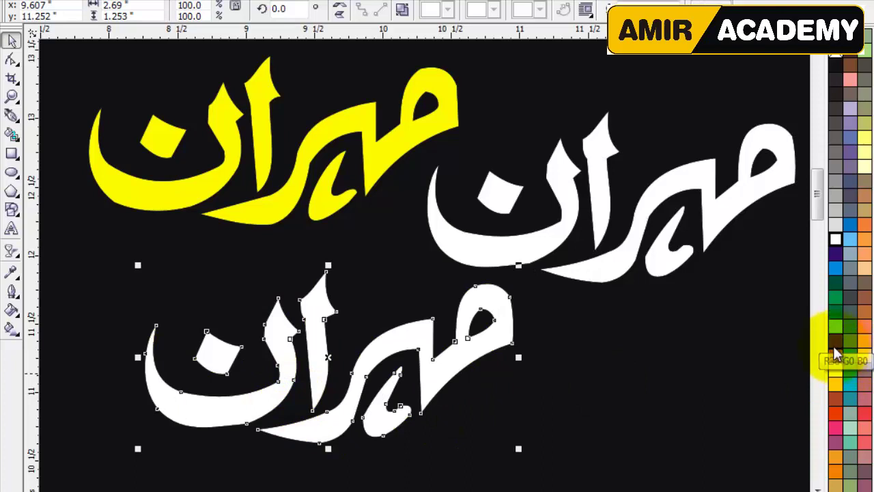
pyautogui.click(835, 252)
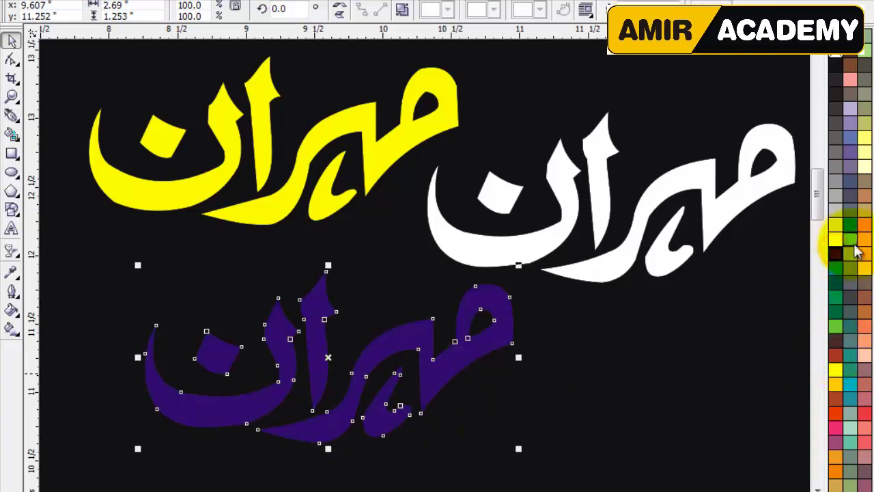
pyautogui.click(835, 383)
pyautogui.press('F9')
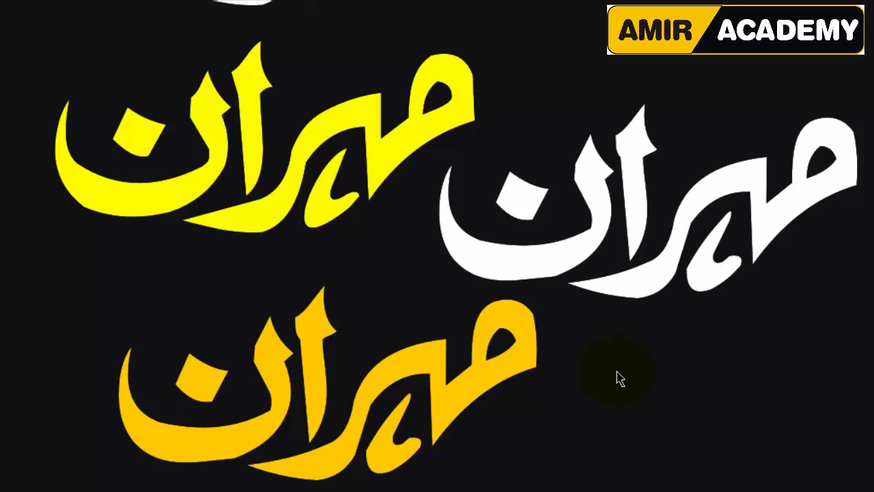
pyautogui.click(573, 334)
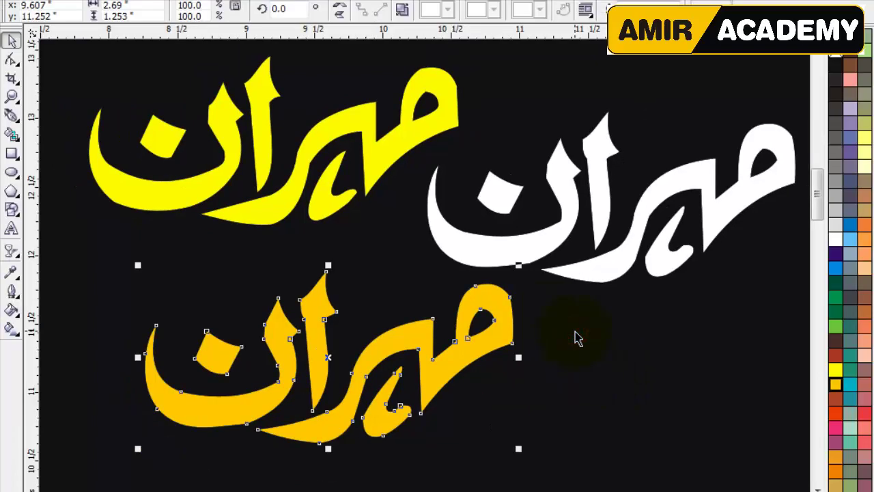